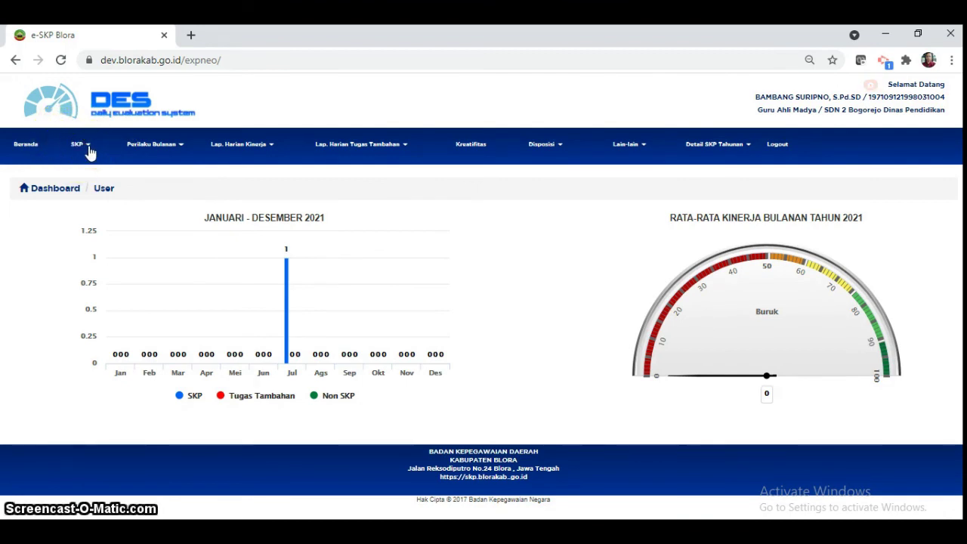
# - Open the annual SKP targets for the 2021 period and look through the list of yearly activities
pyautogui.click(89, 151)
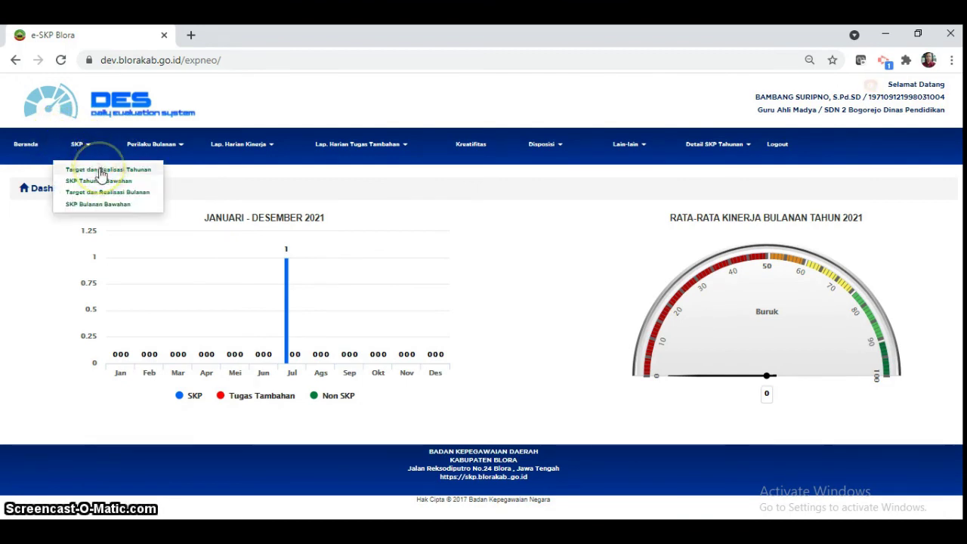
pyautogui.click(101, 170)
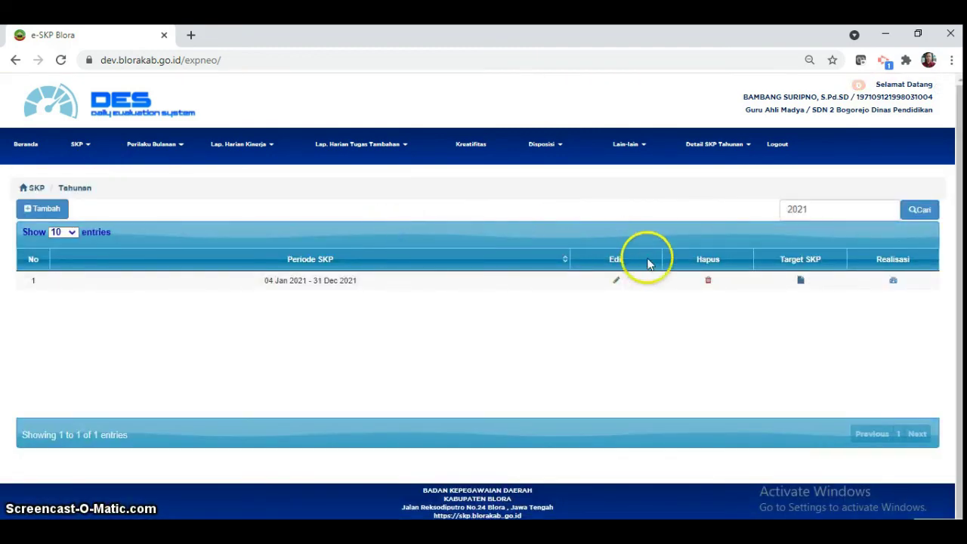
pyautogui.click(801, 282)
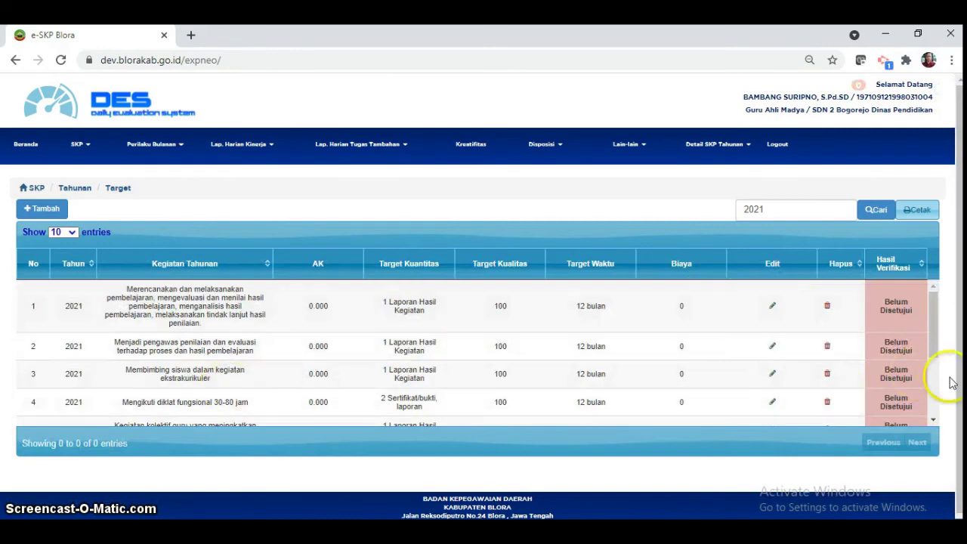
pyautogui.click(935, 420)
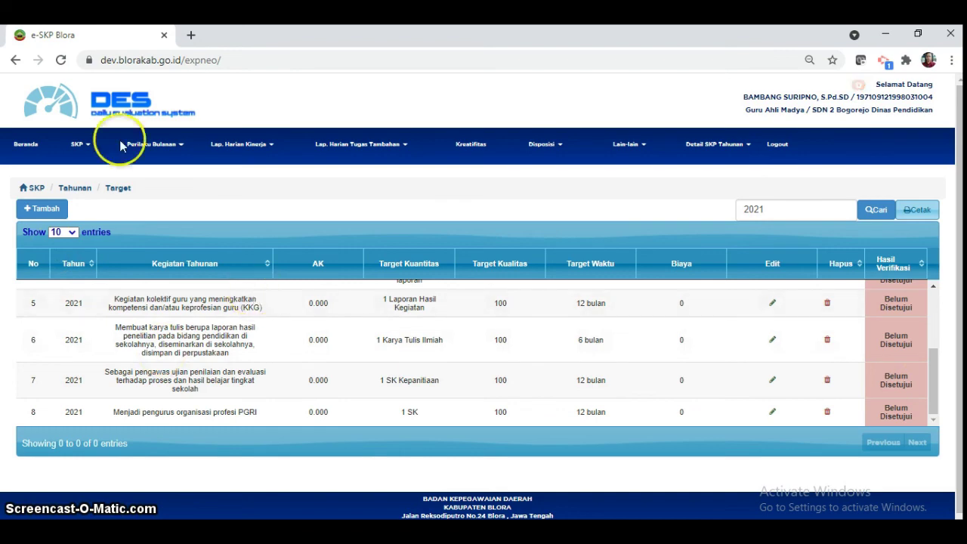
# - Open the monthly SKP targets for January 2021 to review the month's planned activities
pyautogui.click(87, 151)
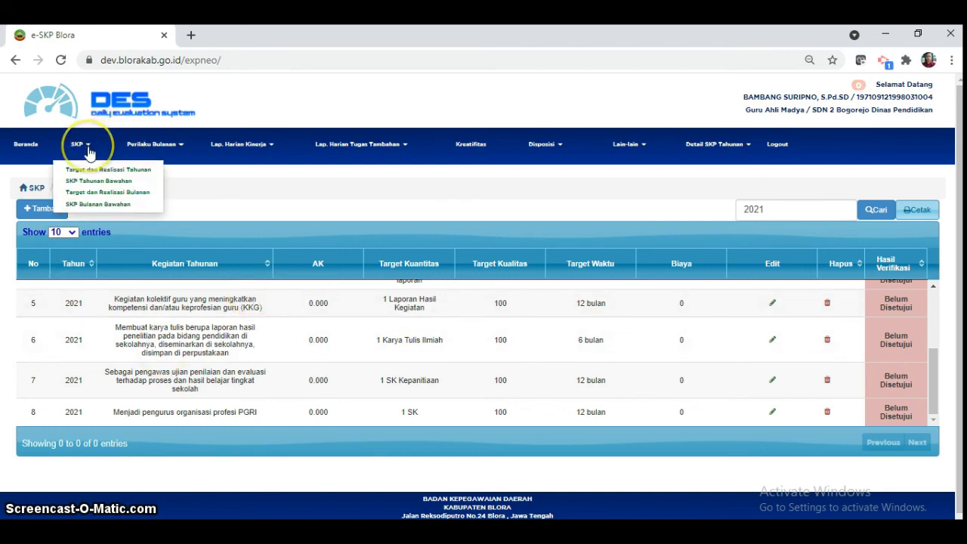
pyautogui.click(118, 199)
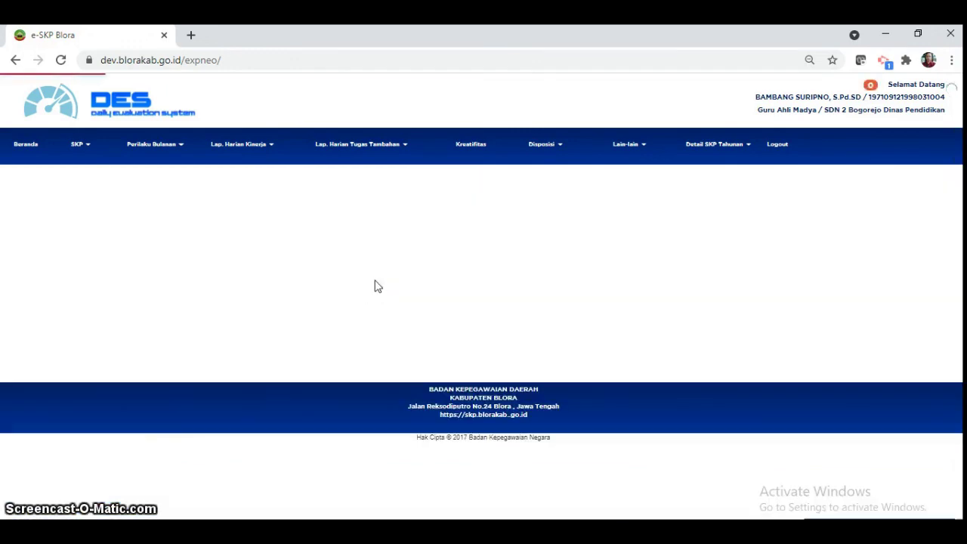
pyautogui.click(490, 301)
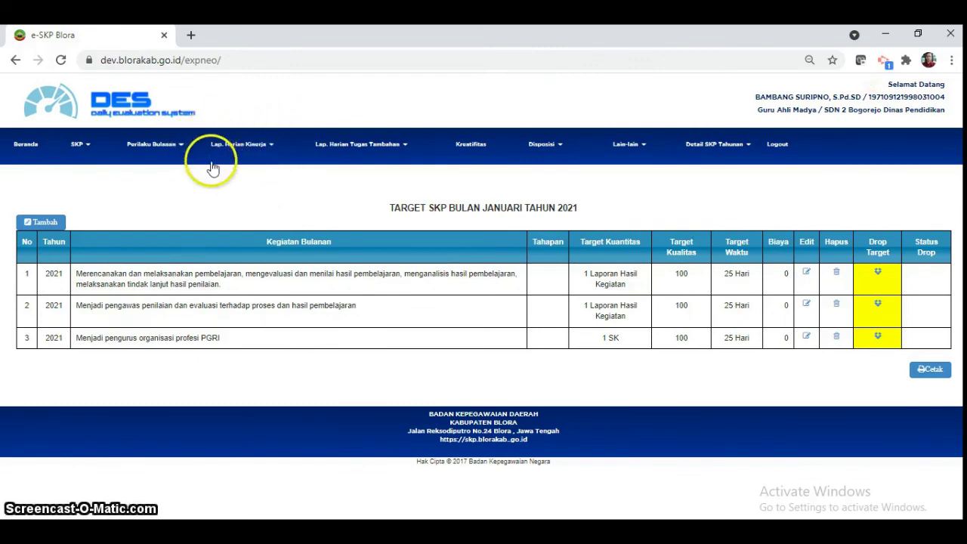
# - Open the daily SKP performance report page and look over its blank entry form
pyautogui.click(273, 153)
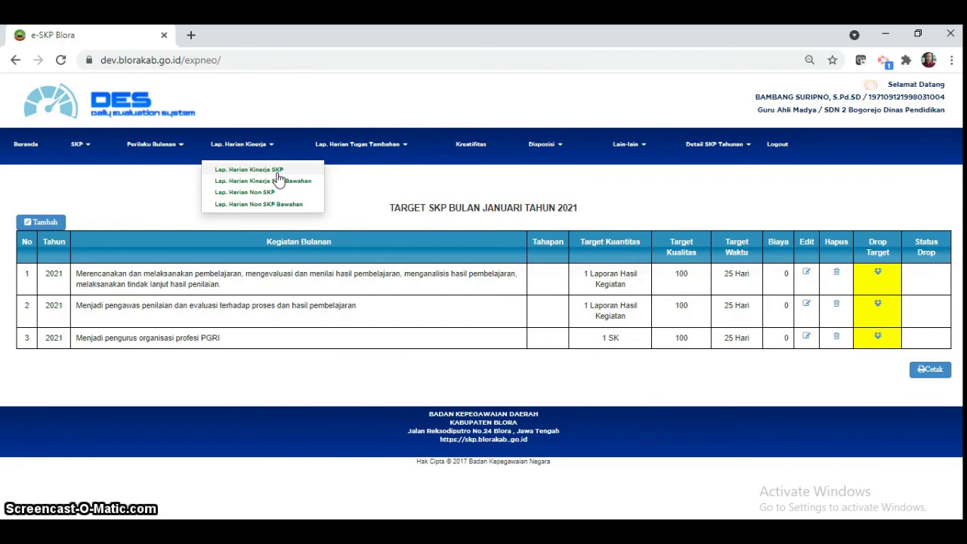
pyautogui.click(237, 170)
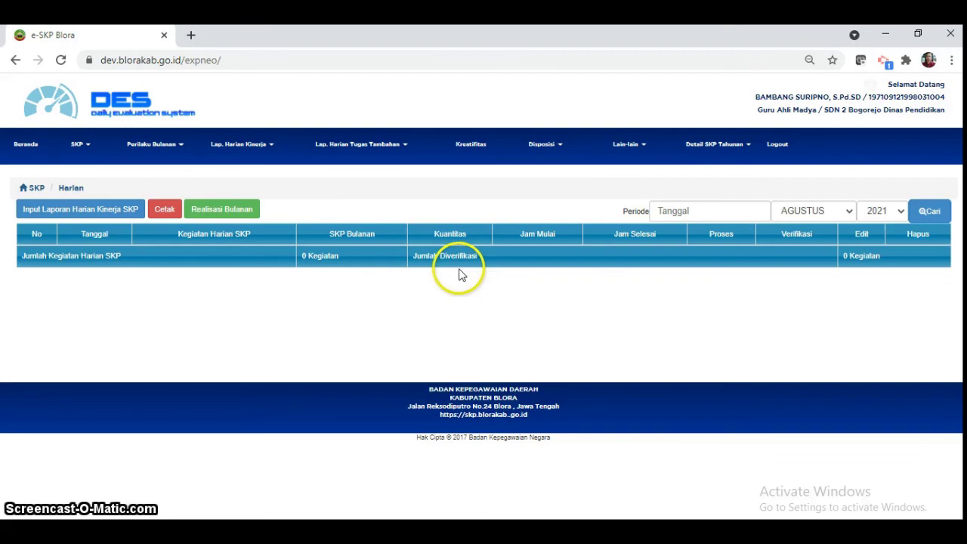
pyautogui.click(73, 216)
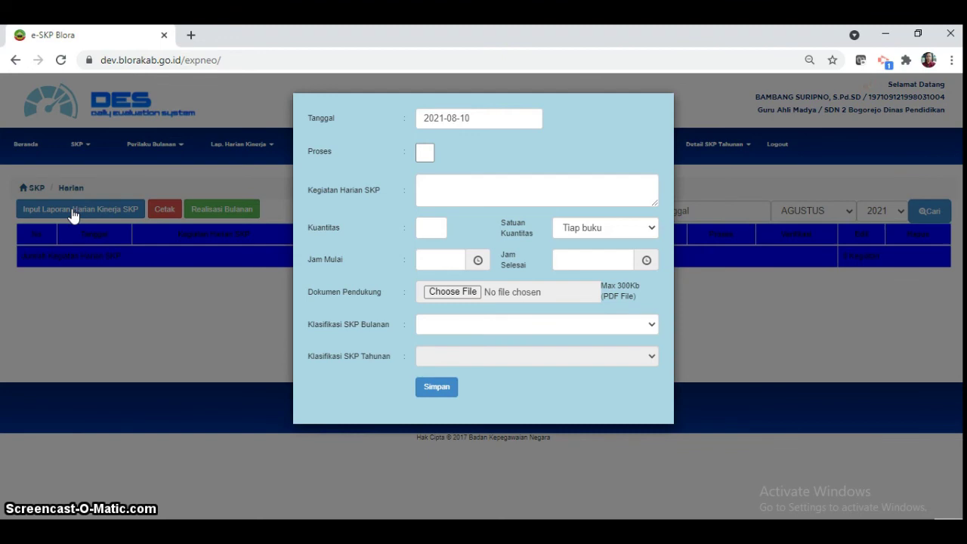
pyautogui.click(715, 365)
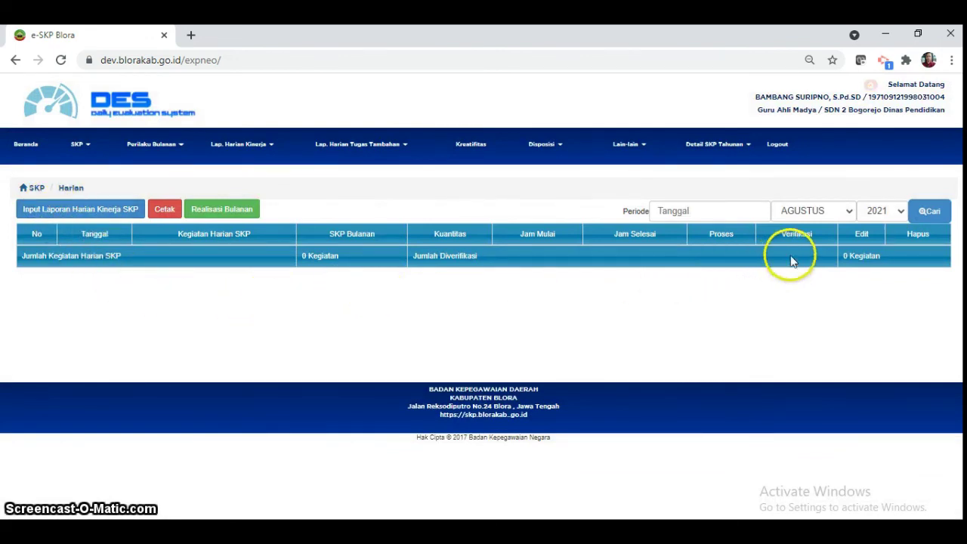
# - Set the month of the daily report period to JANUARI
pyautogui.click(851, 214)
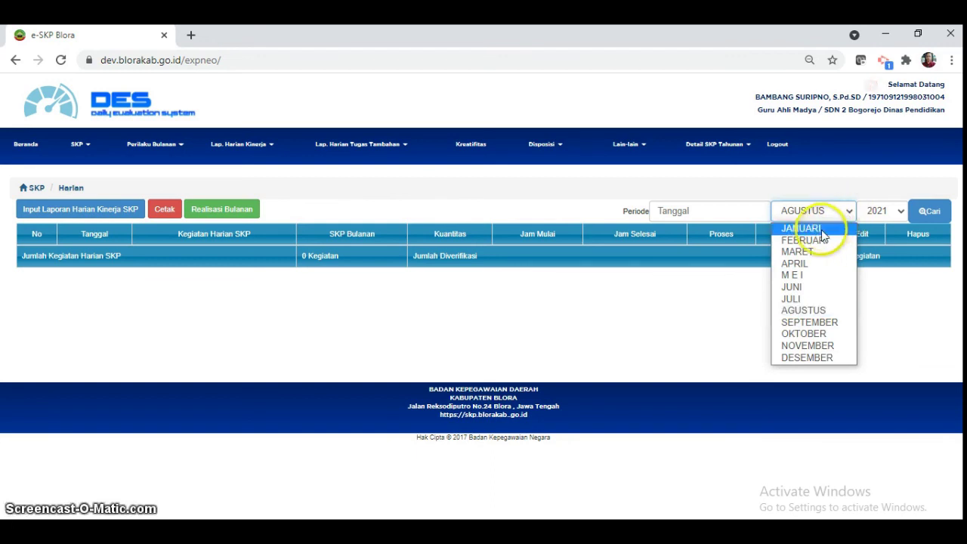
pyautogui.click(814, 229)
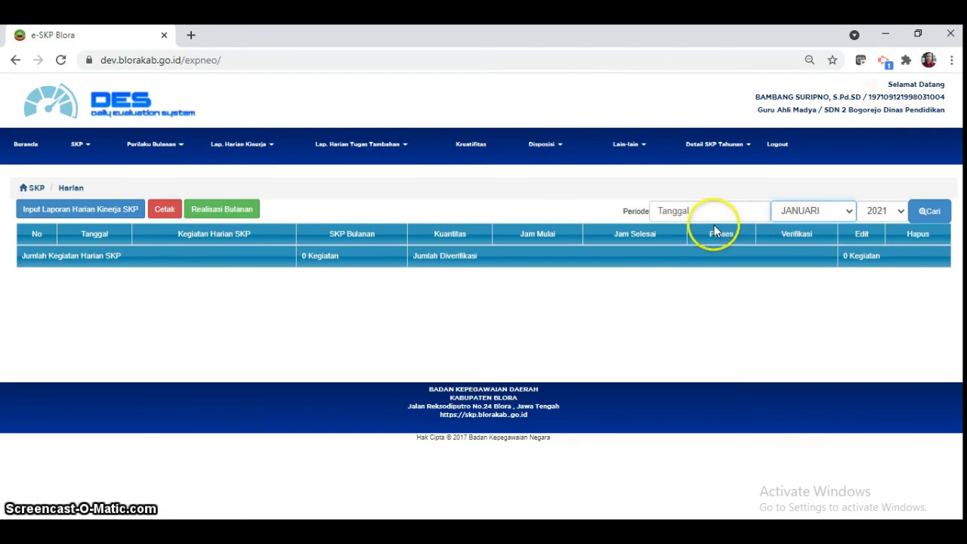
pyautogui.click(850, 214)
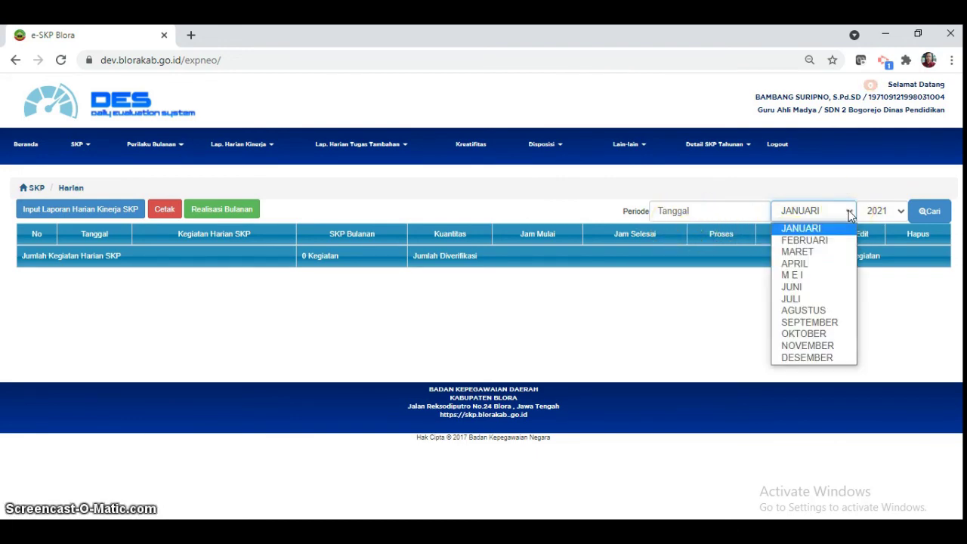
pyautogui.click(801, 278)
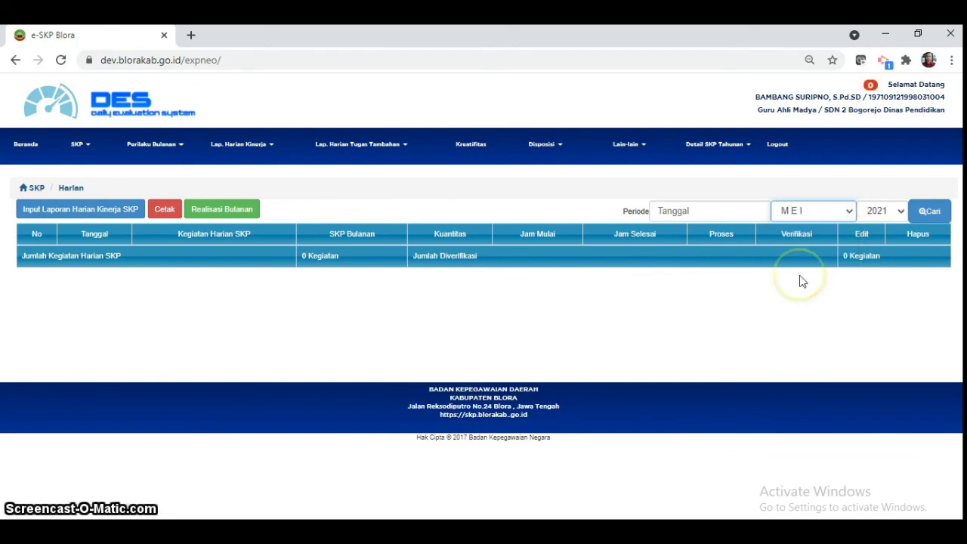
pyautogui.click(850, 217)
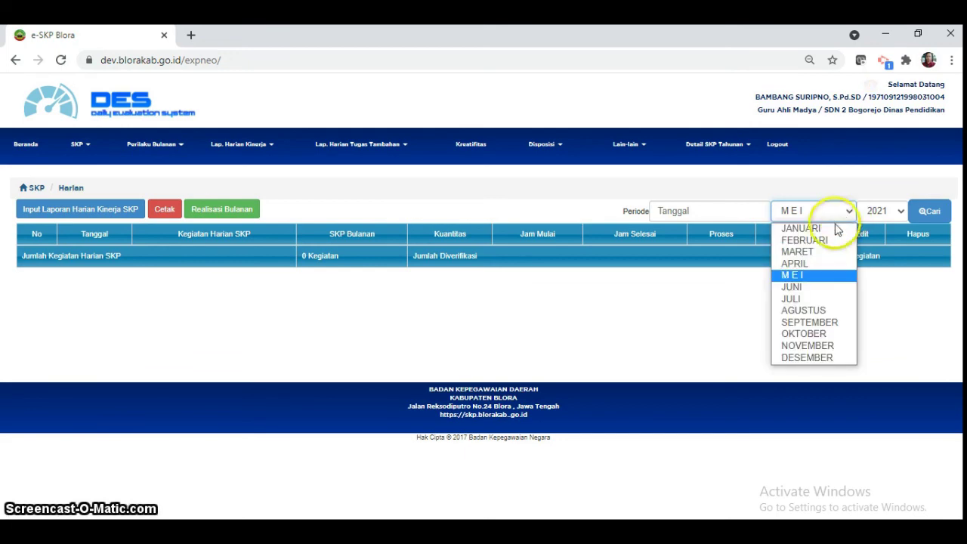
pyautogui.click(821, 230)
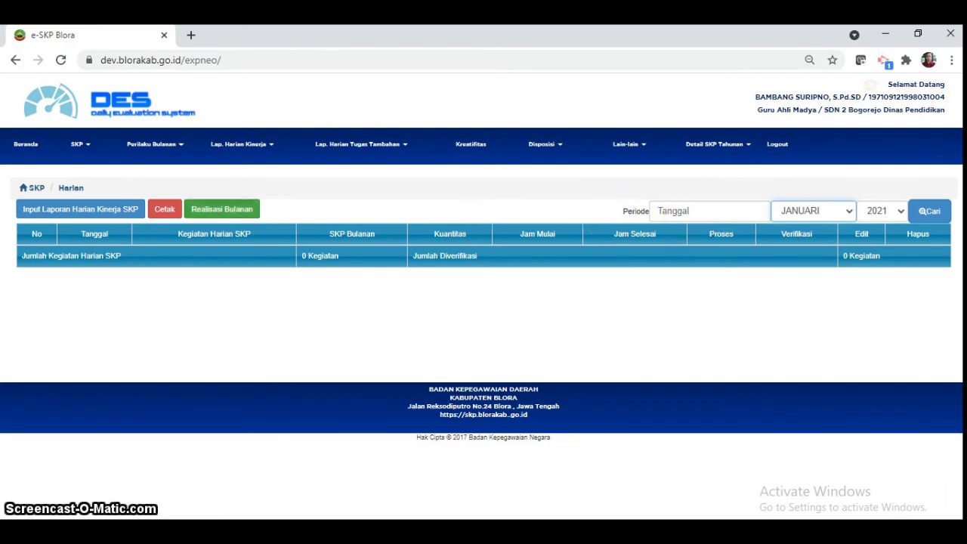
# - Start a new daily SKP performance report entry and set its date to 2021-01-18
pyautogui.click(97, 212)
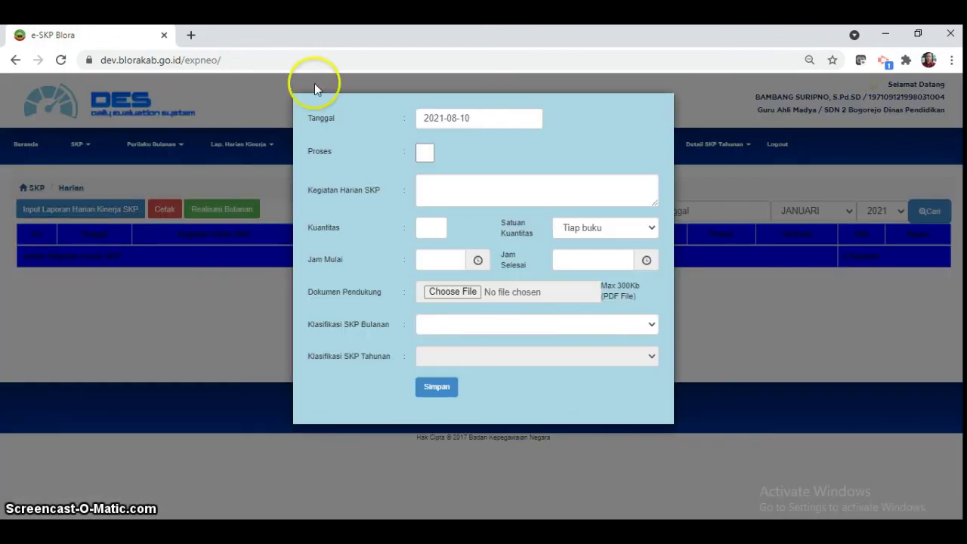
pyautogui.click(456, 119)
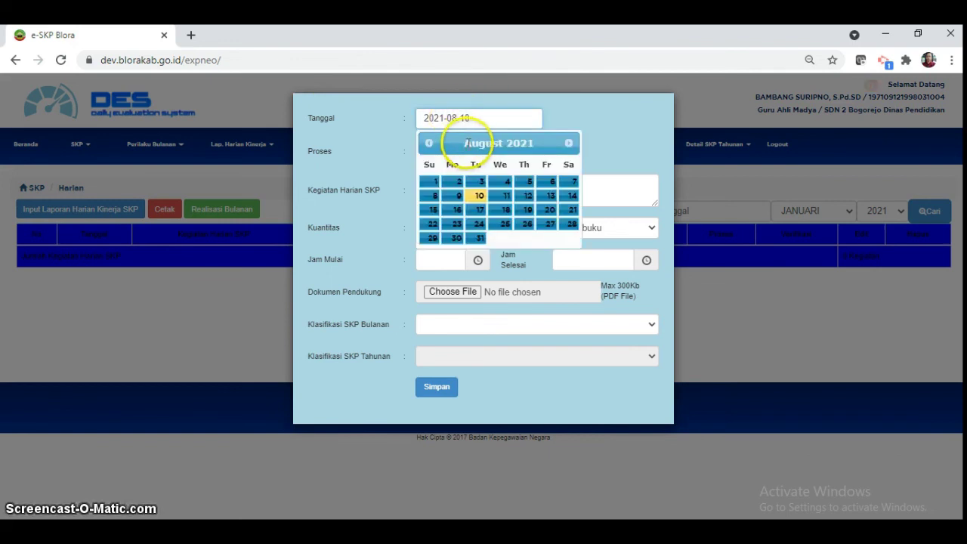
pyautogui.click(429, 145)
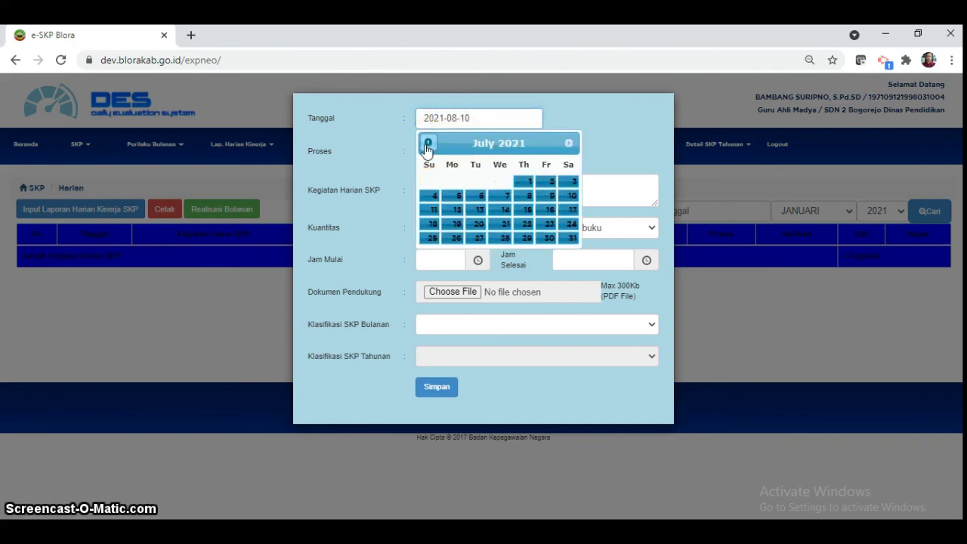
pyautogui.click(428, 144)
pyautogui.click(427, 144)
pyautogui.click(428, 143)
pyautogui.click(428, 143)
pyautogui.click(427, 144)
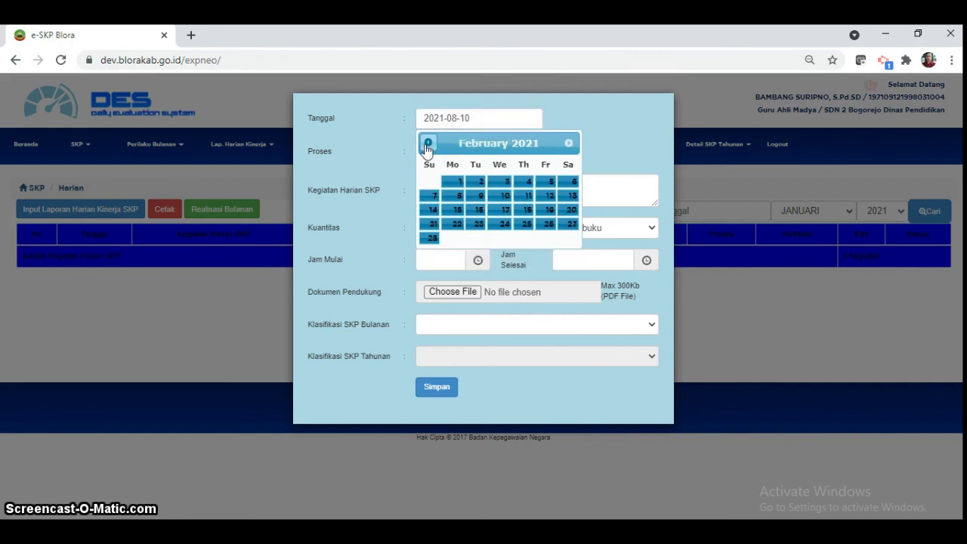
pyautogui.click(428, 143)
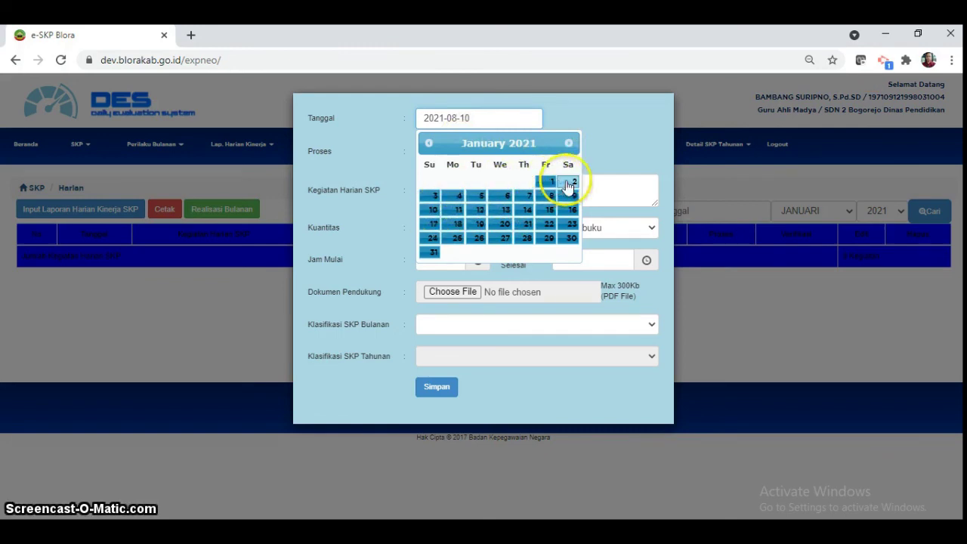
pyautogui.click(459, 215)
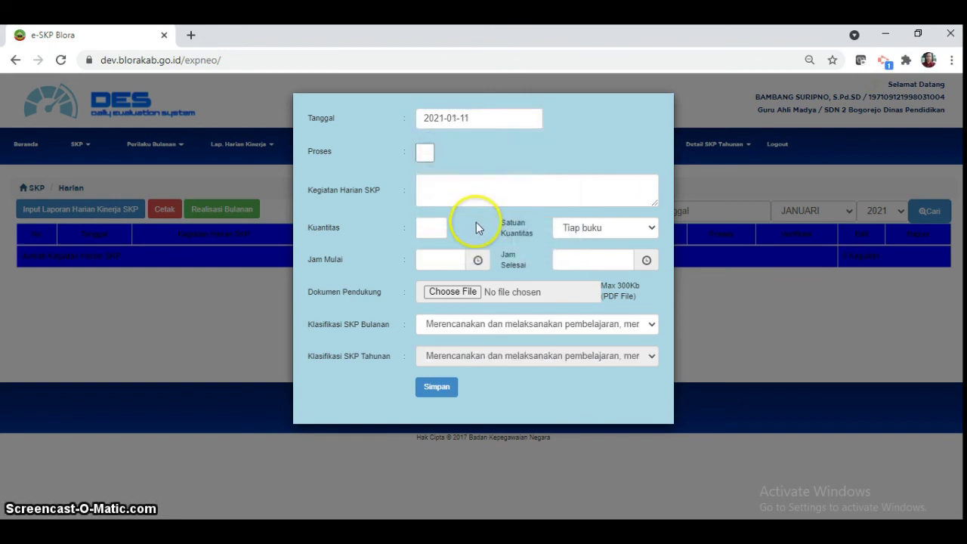
pyautogui.click(476, 118)
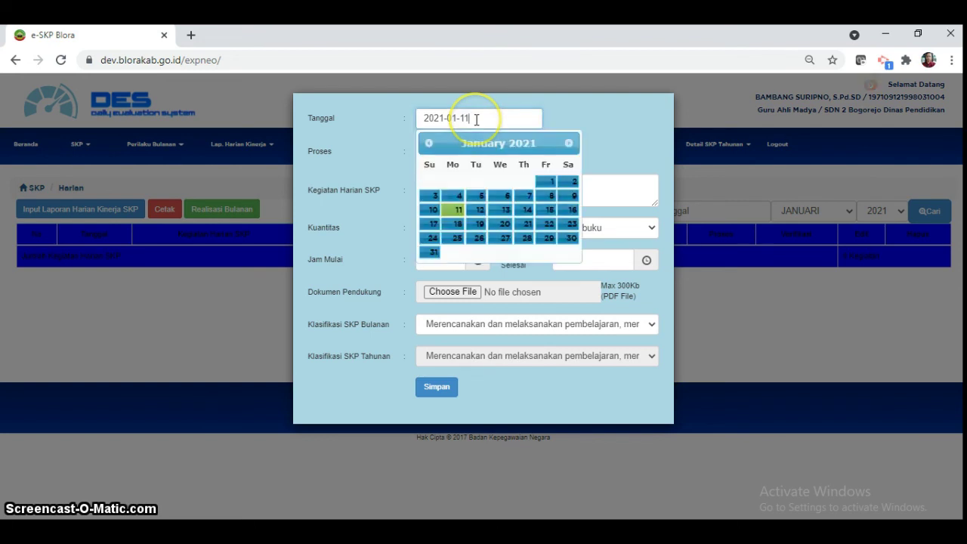
pyautogui.click(458, 225)
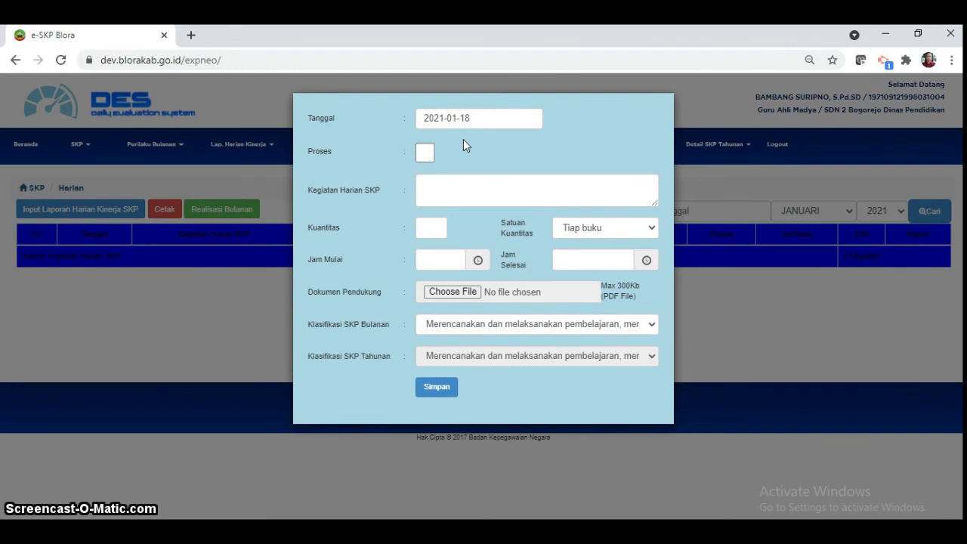
# - Enter a quantity of 1 for the daily SKP activity
pyautogui.click(421, 157)
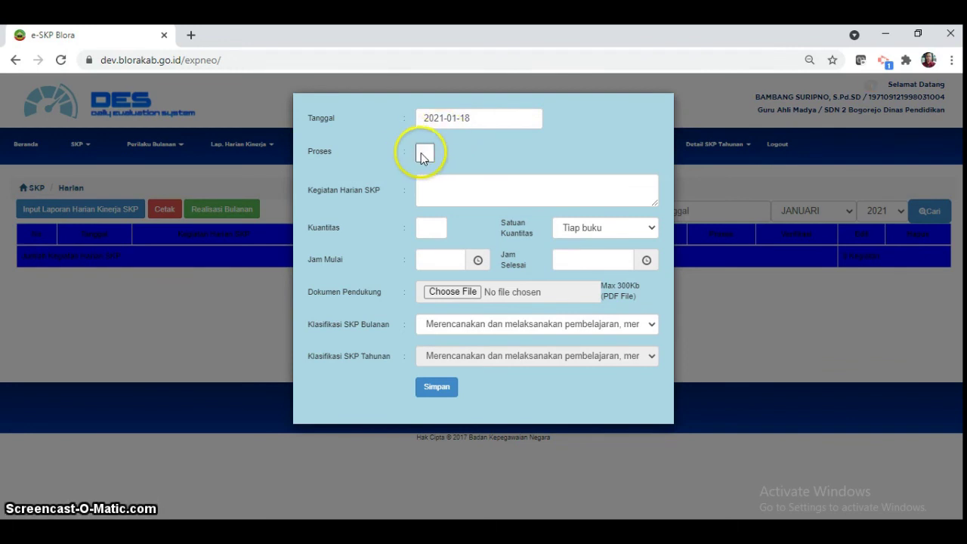
pyautogui.click(445, 188)
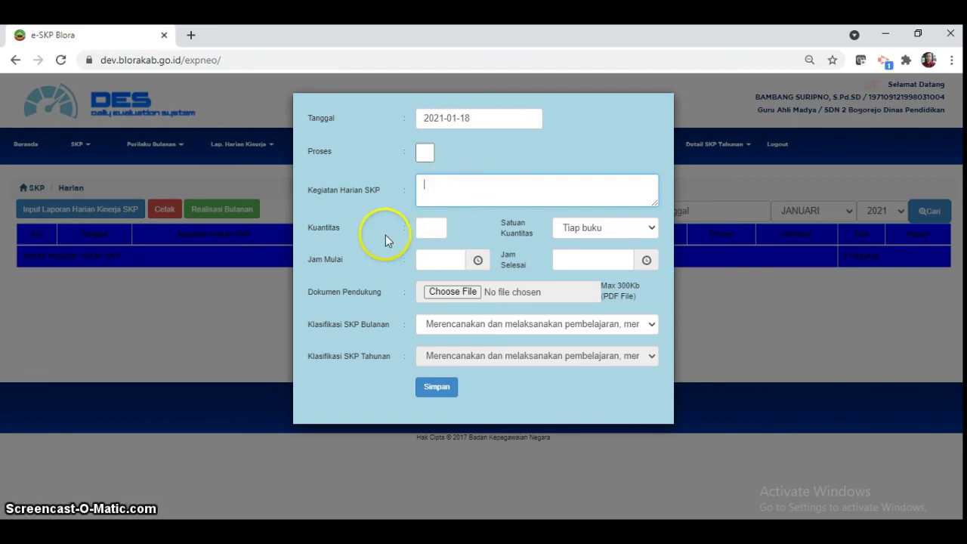
pyautogui.click(432, 229)
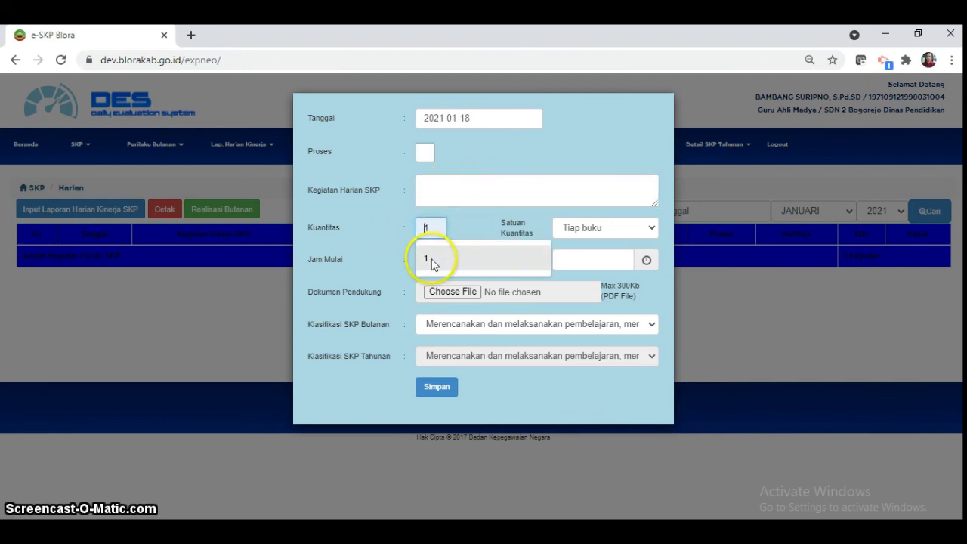
pyautogui.click(433, 260)
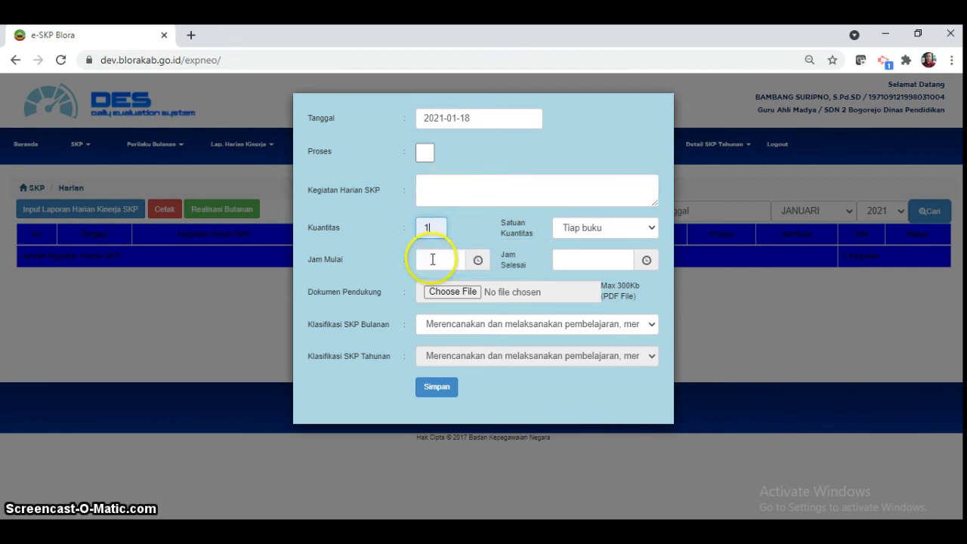
# - Set the quantity unit of the daily activity to Laporan Hasil Kegiatan
pyautogui.click(622, 228)
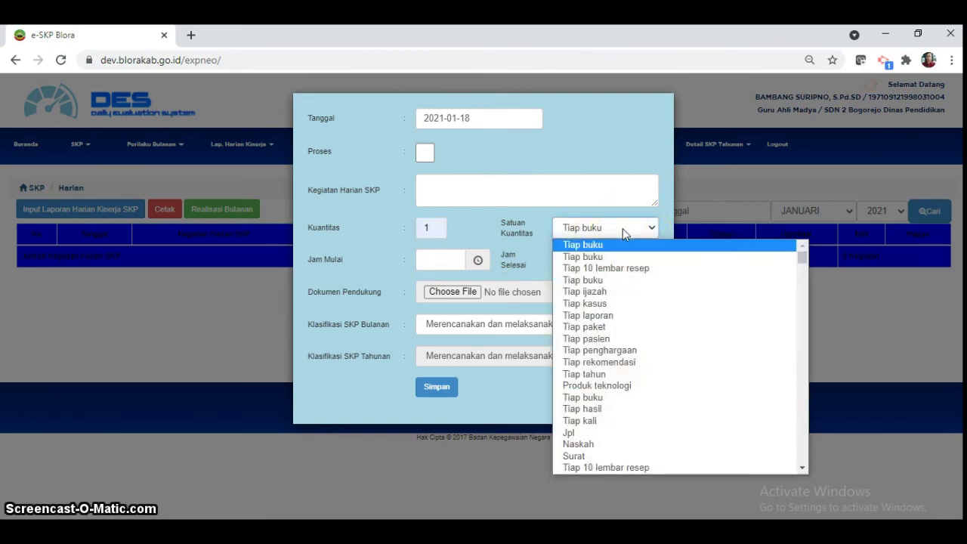
pyautogui.press('l')
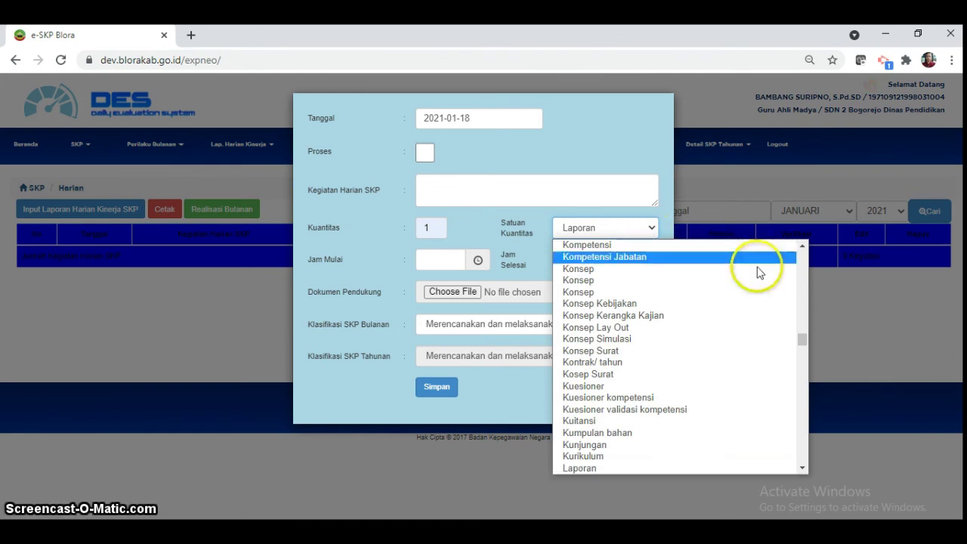
pyautogui.moveTo(750, 327); pyautogui.dragTo(718, 481)
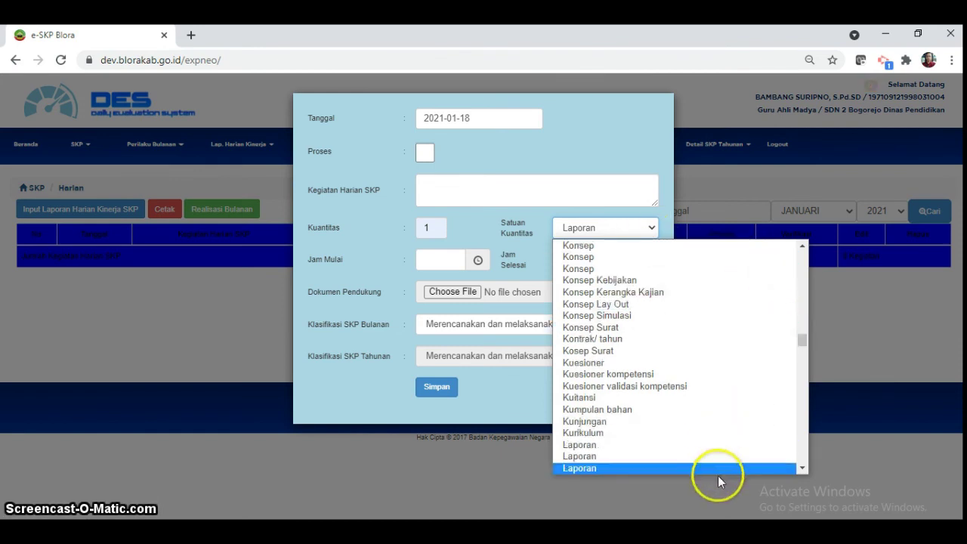
pyautogui.click(802, 469)
pyautogui.click(803, 469)
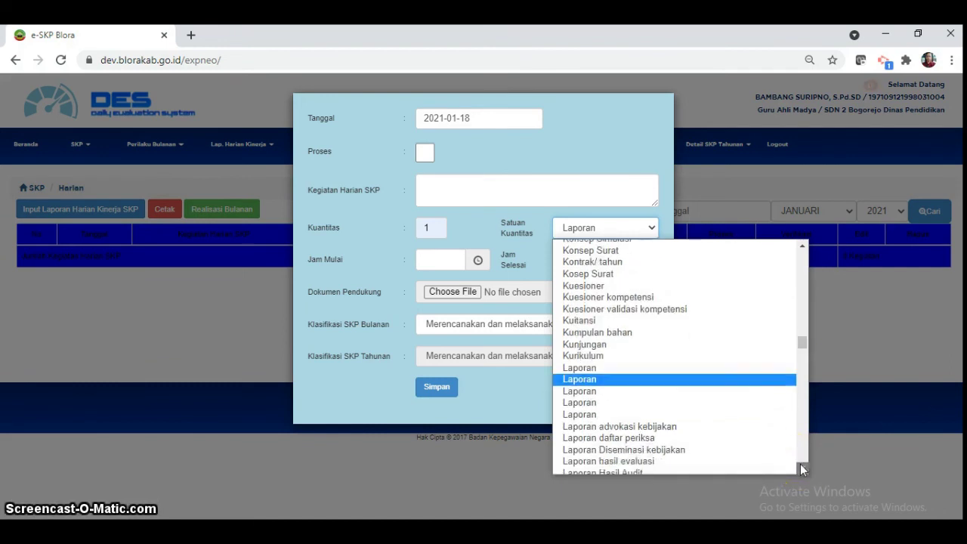
pyautogui.click(803, 468)
pyautogui.click(802, 469)
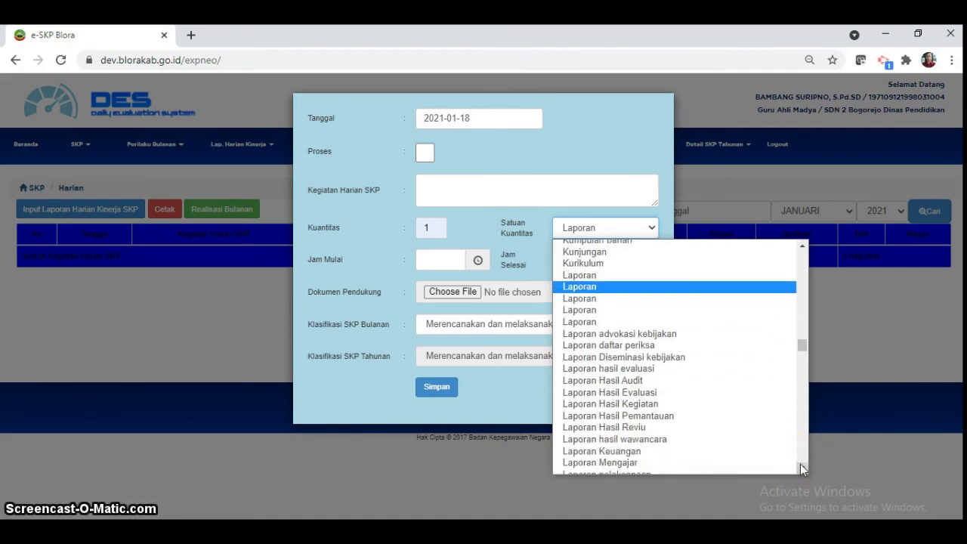
pyautogui.click(611, 403)
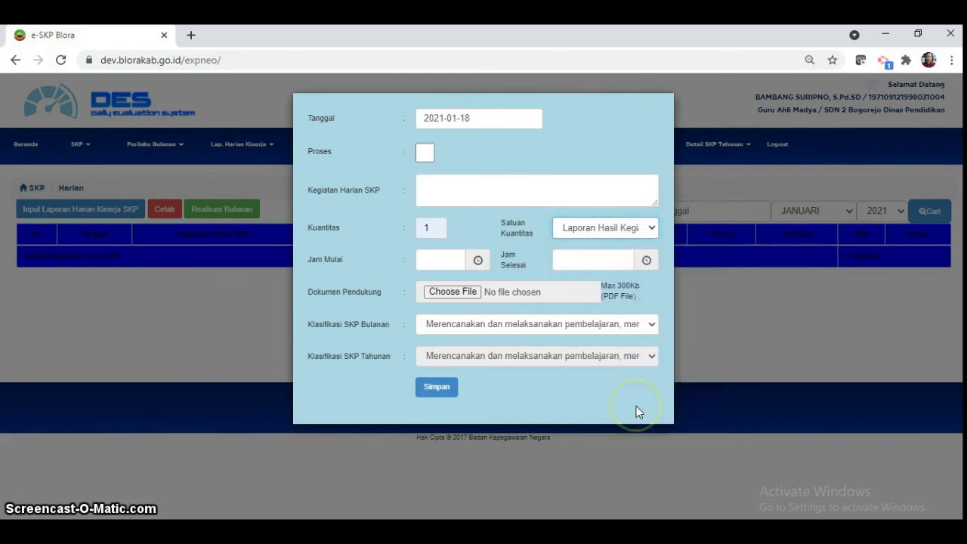
# - Set the start time (Jam Mulai) of the daily SKP activity to 07:15
pyautogui.click(452, 259)
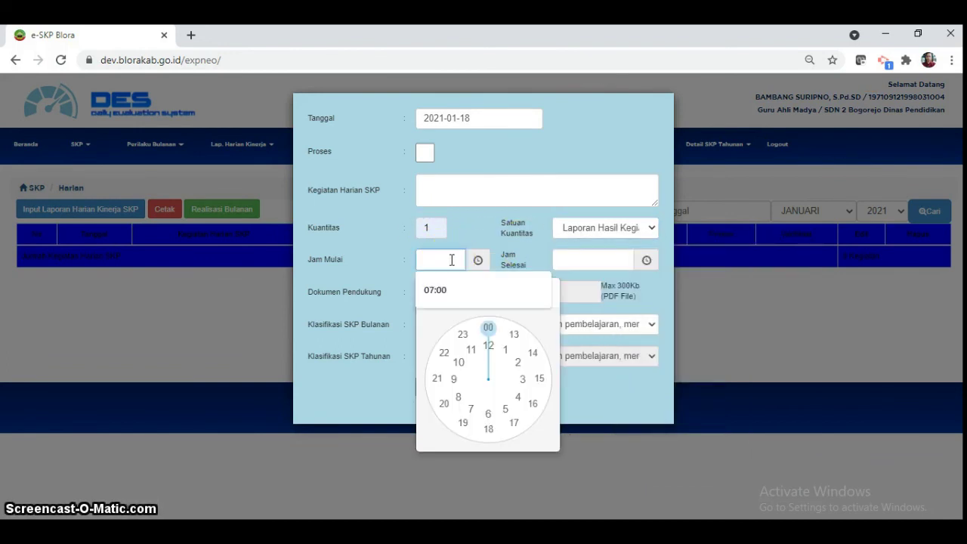
pyautogui.click(447, 263)
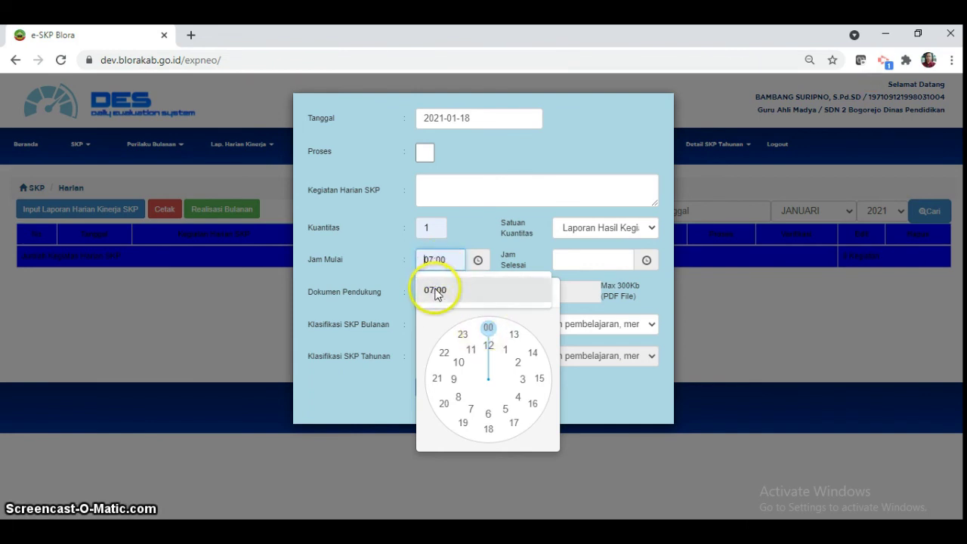
pyautogui.click(436, 289)
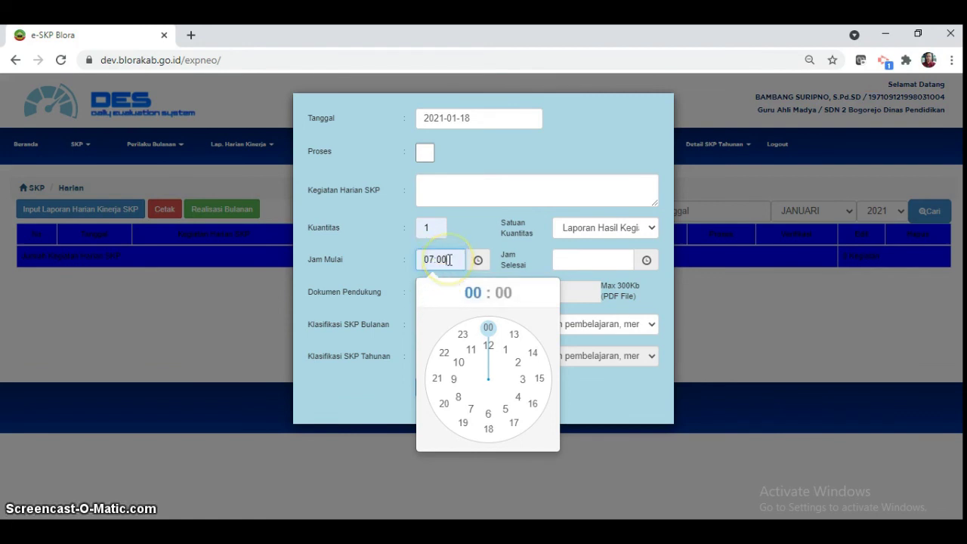
pyautogui.press('BackSpace')
pyautogui.press('BackSpace')
pyautogui.press('BackSpace')
pyautogui.write('15')
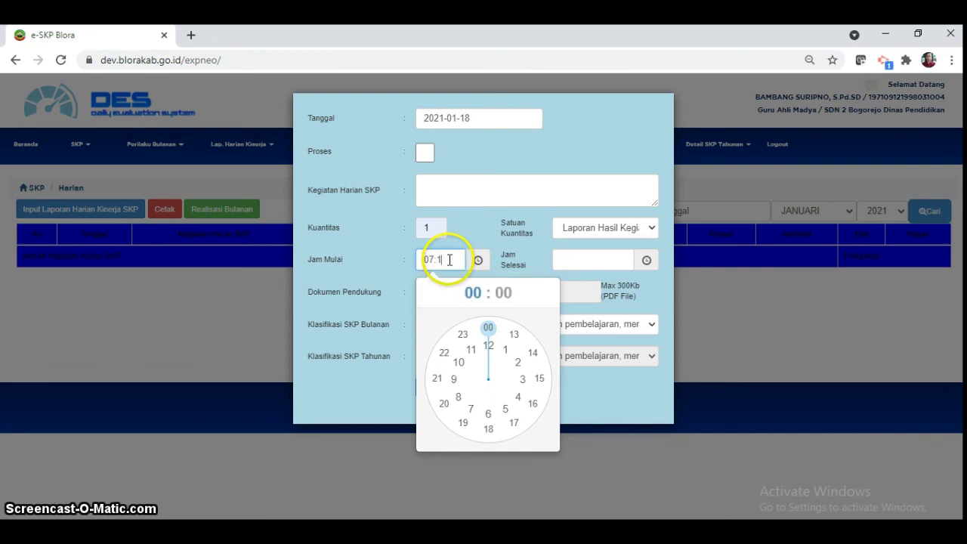
# - Set the finish time (Jam Selesai) of the daily SKP activity to 12:30
pyautogui.click(598, 261)
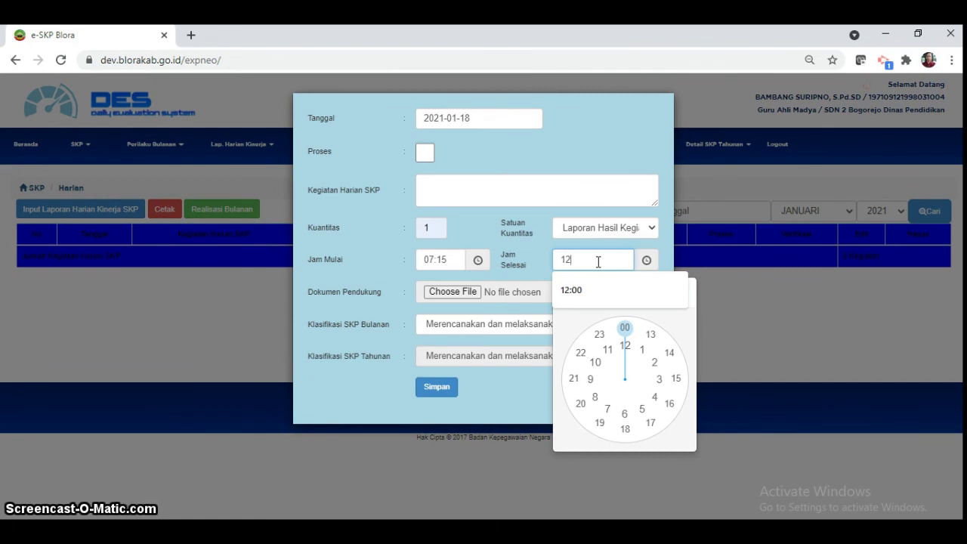
pyautogui.write('12:30')
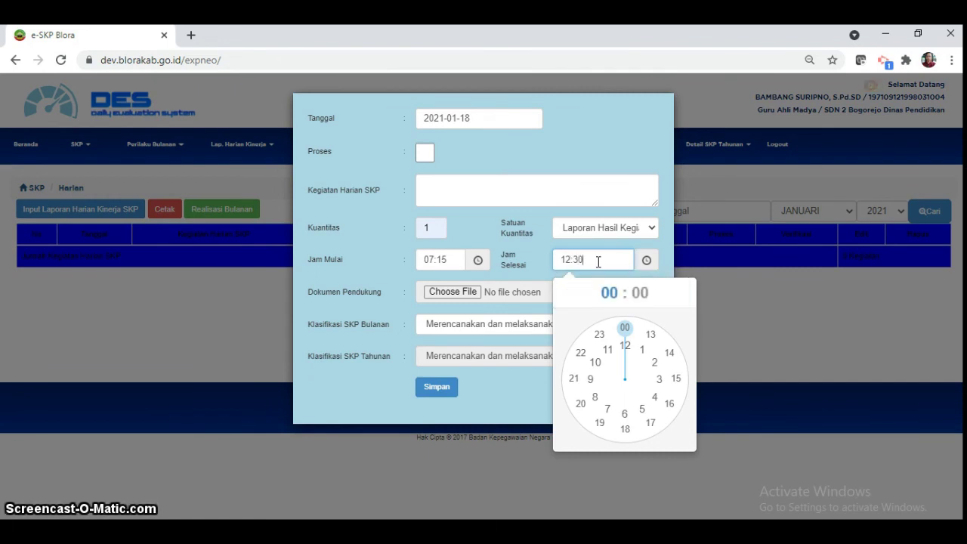
pyautogui.click(667, 253)
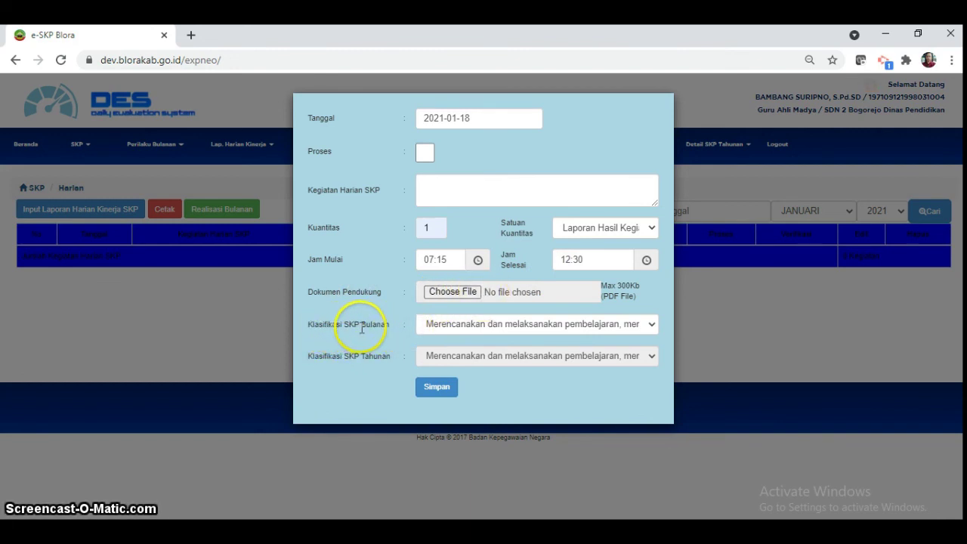
# - Classify the entry under the monthly SKP activity starting with "Merencanakan dan melaksanakan pembelajaran" and save the entry
pyautogui.click(650, 325)
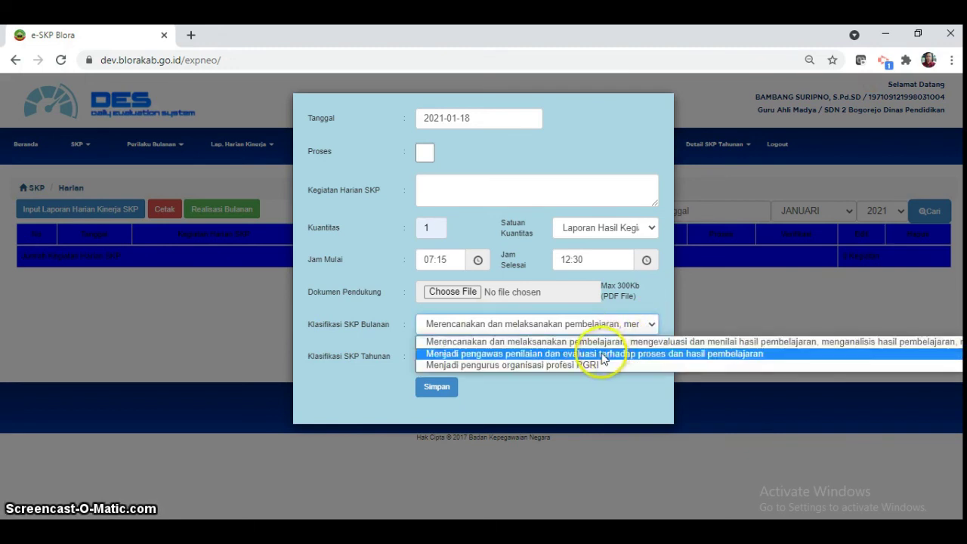
pyautogui.click(606, 342)
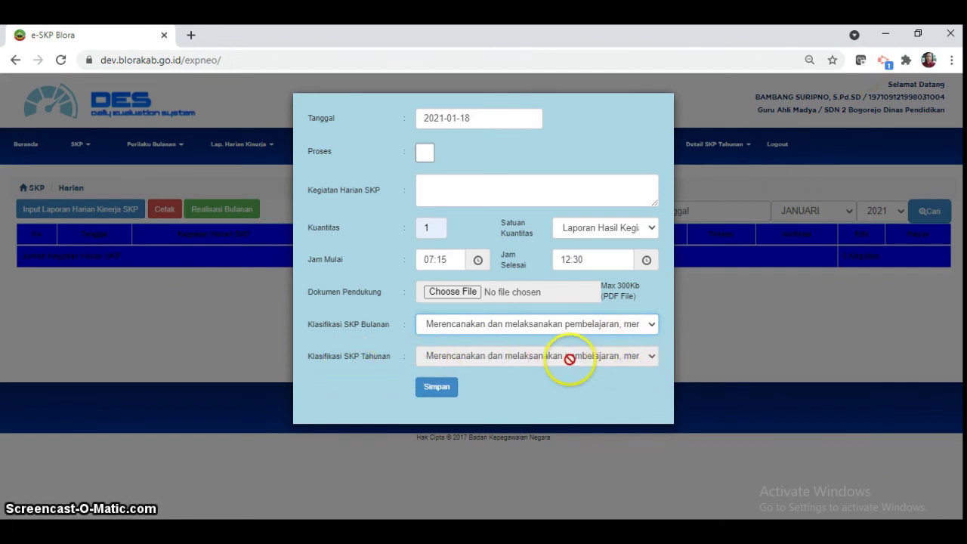
pyautogui.click(437, 388)
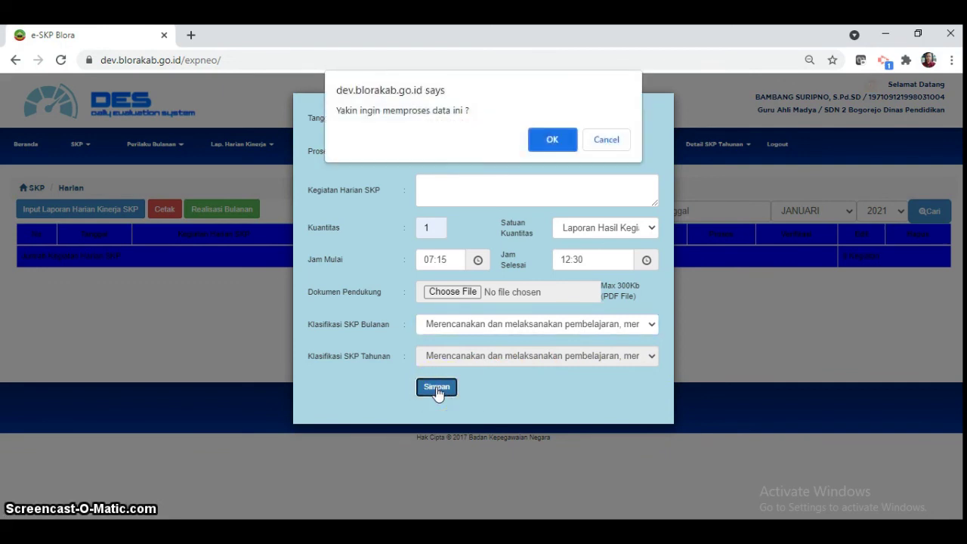
pyautogui.click(550, 140)
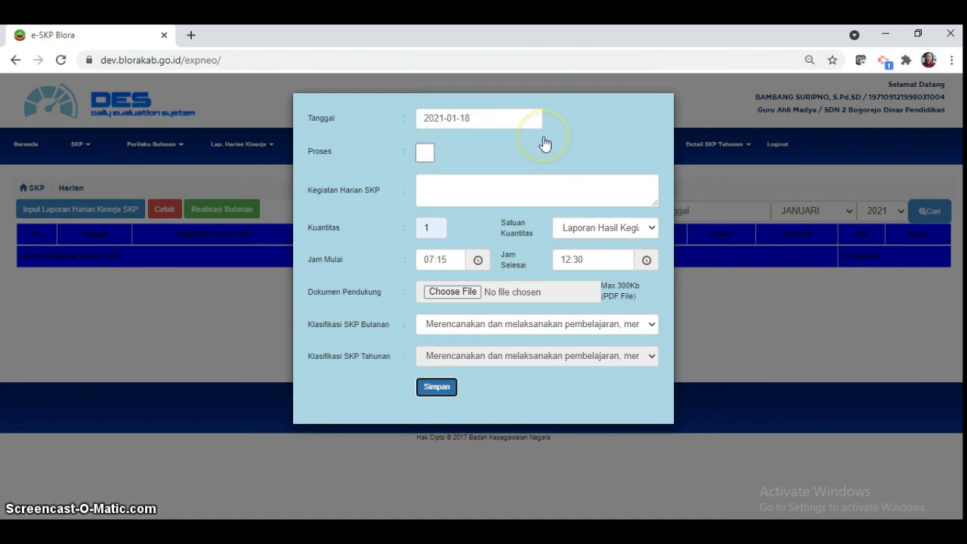
pyautogui.click(608, 139)
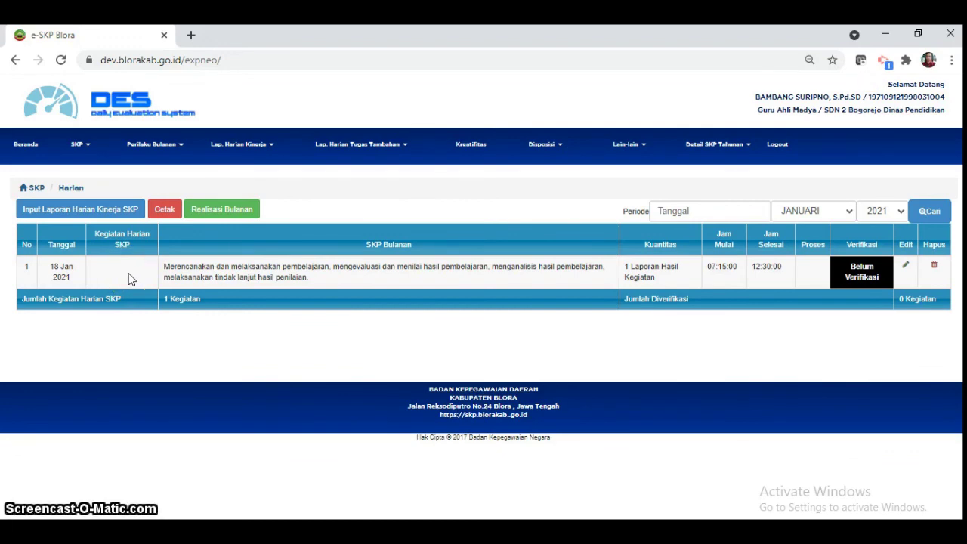
# - Edit the 18 Jan 2021 entry, enter "Membuat Jadwal Pembelajaran sesuai kaldik" as its daily SKP activity, and save it
pyautogui.click(907, 269)
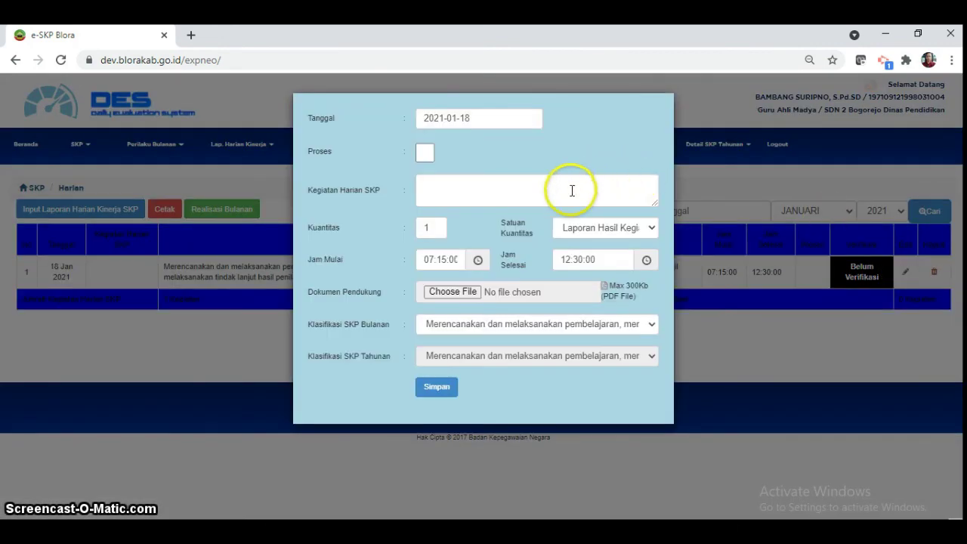
pyautogui.click(570, 192)
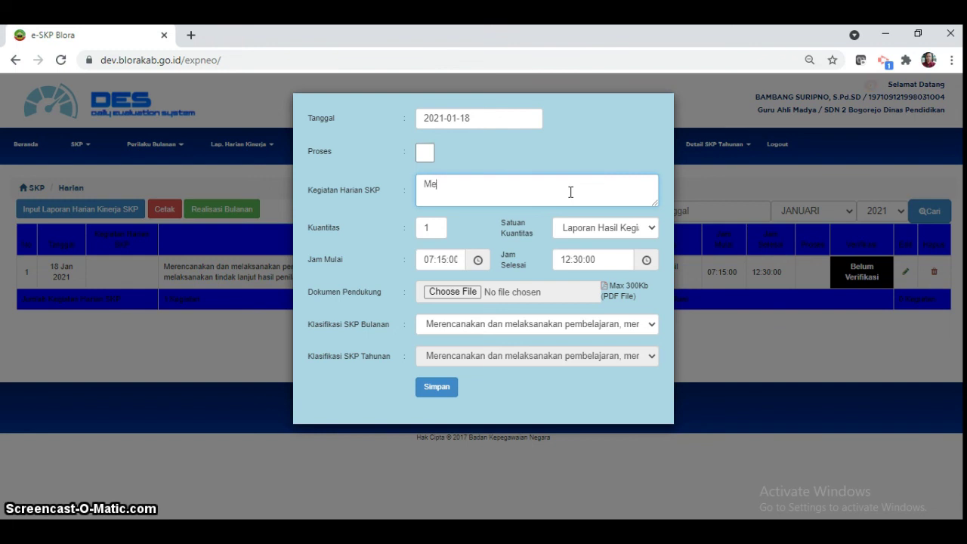
pyautogui.write('mbuat Jadwal Pemb')
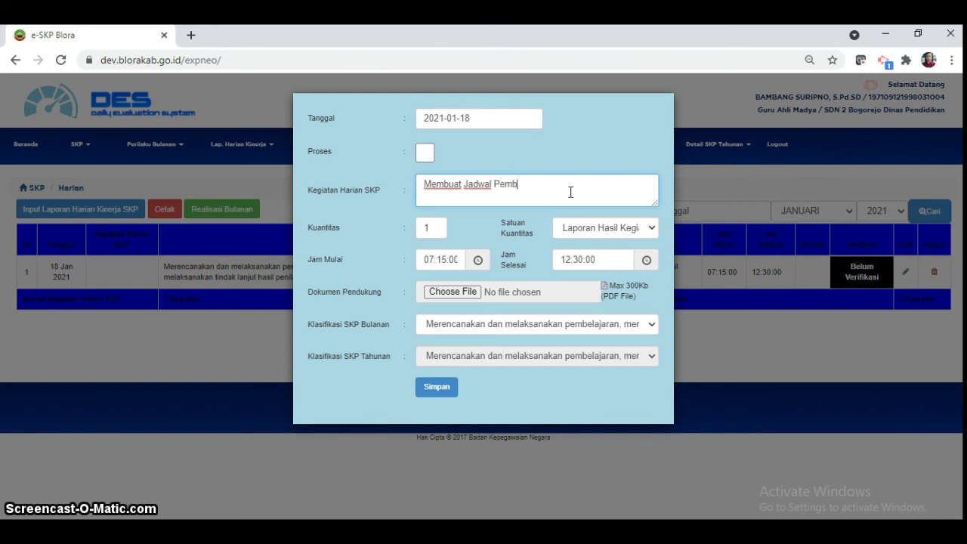
pyautogui.write('aran sesuai kaldik')
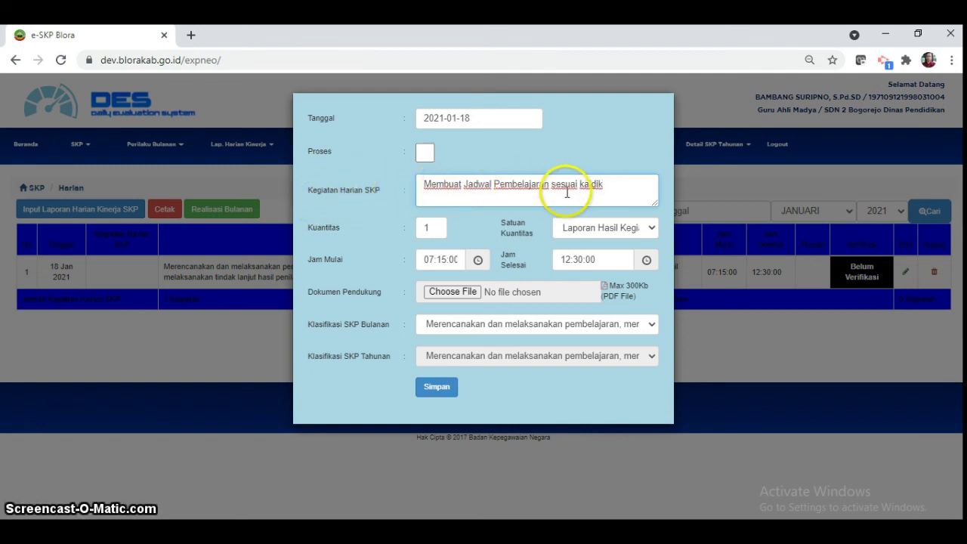
pyautogui.click(435, 389)
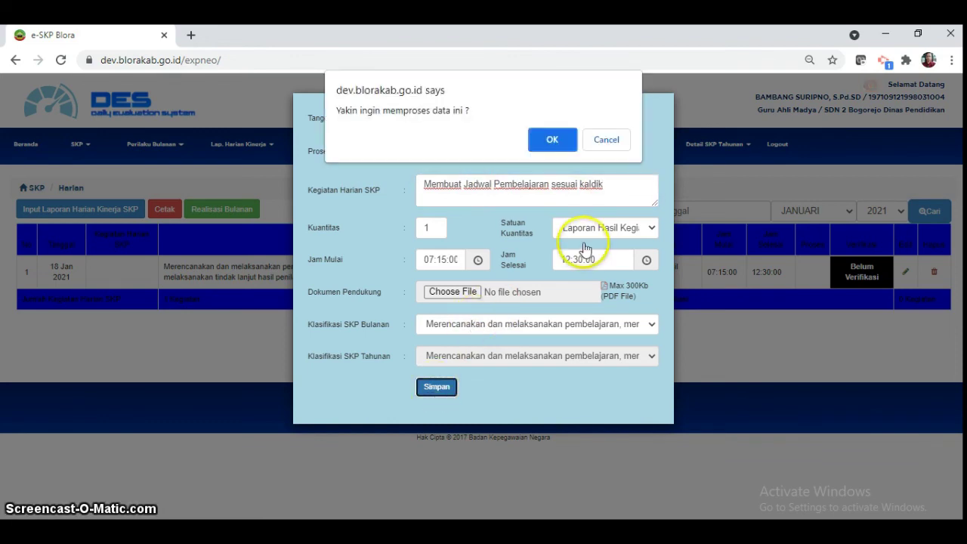
pyautogui.click(552, 141)
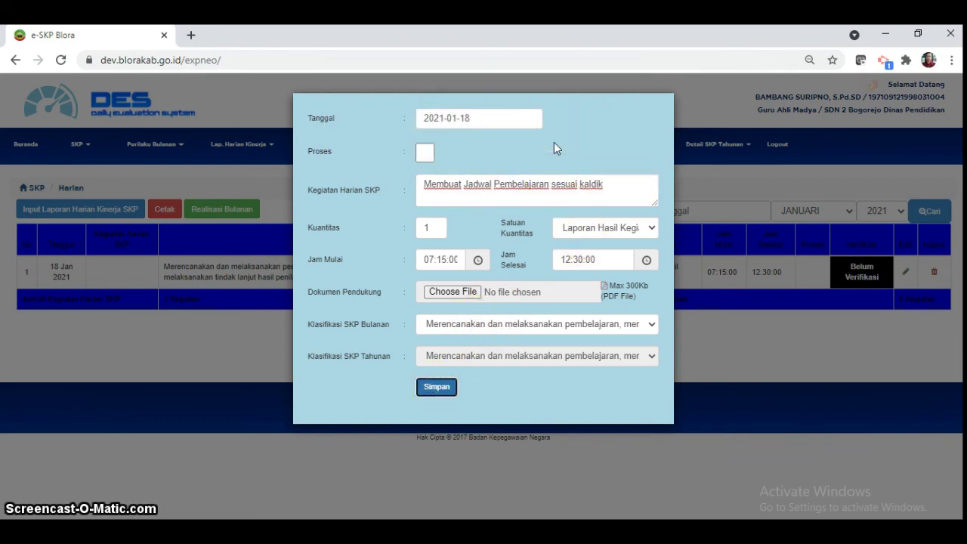
pyautogui.click(612, 138)
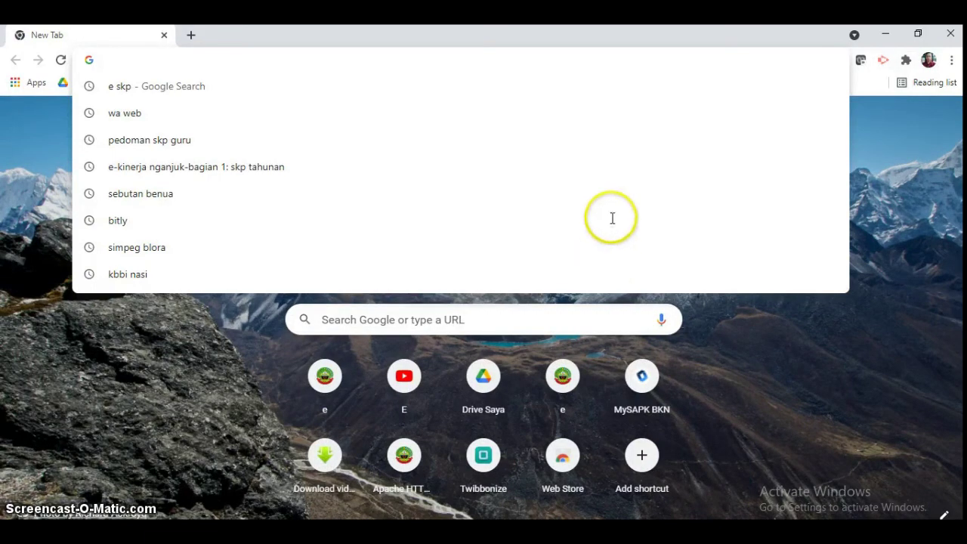
# - Open the e-SKP Blora site at dev.blorakab.go.id/skp/ and log in with the account's username and password
pyautogui.write('skp')
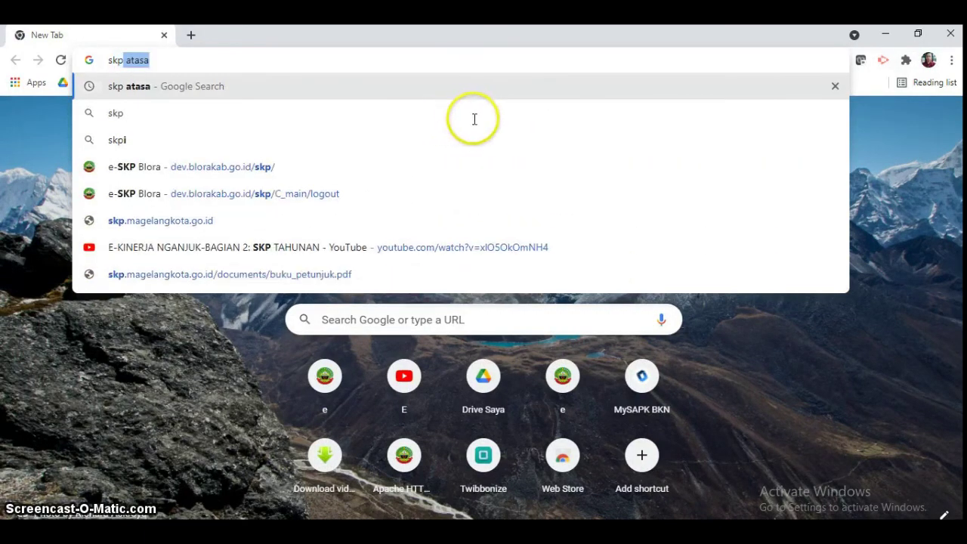
pyautogui.click(476, 166)
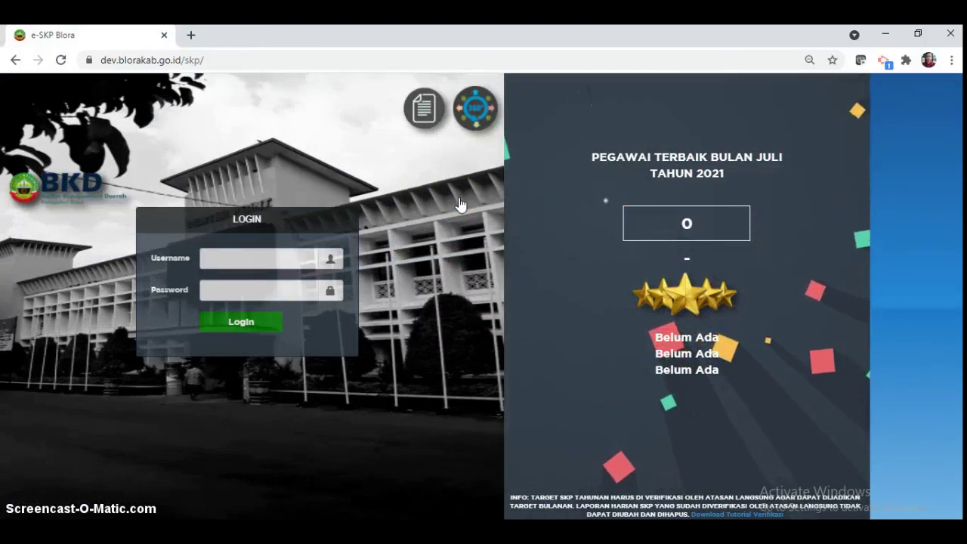
pyautogui.click(461, 175)
pyautogui.press('Down')
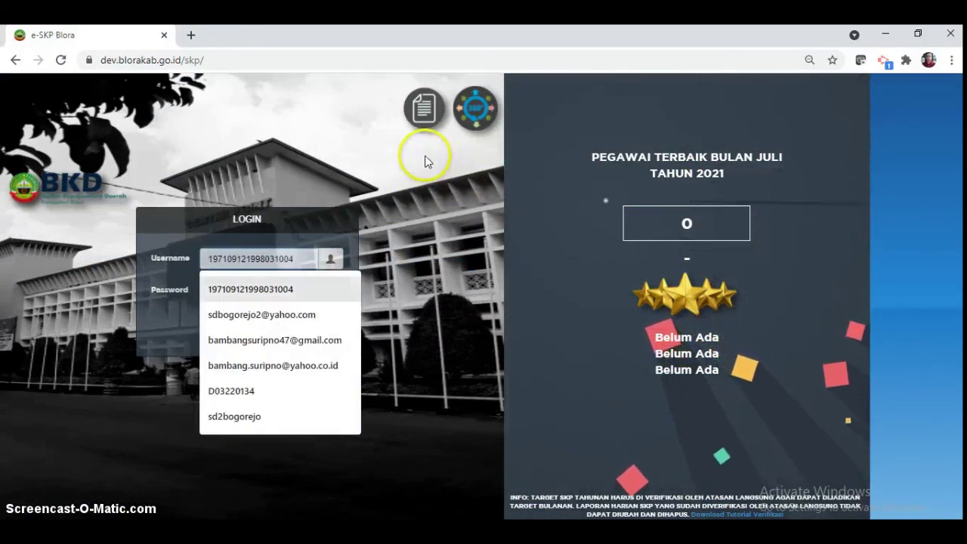
pyautogui.press('Return')
pyautogui.press('Tab')
pyautogui.write('a')
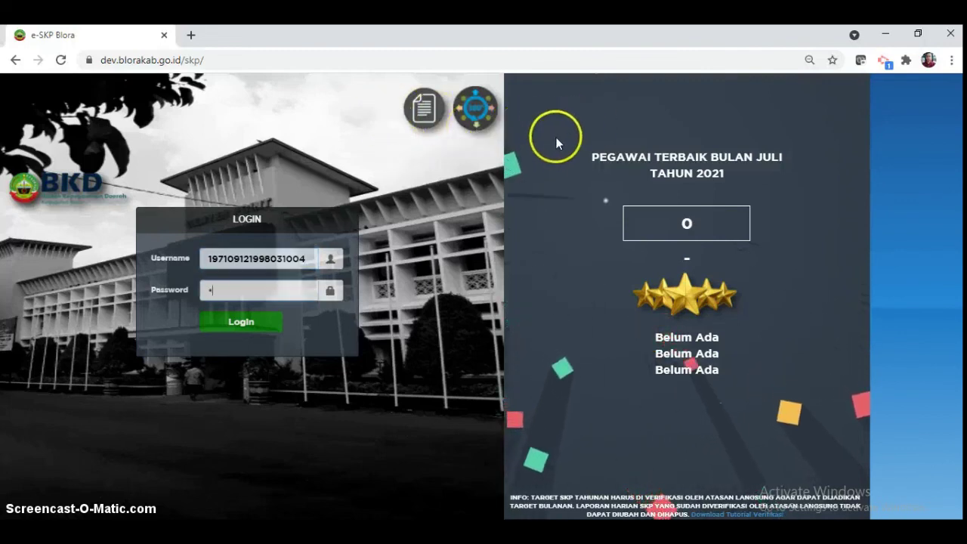
pyautogui.write('aaaaaaa')
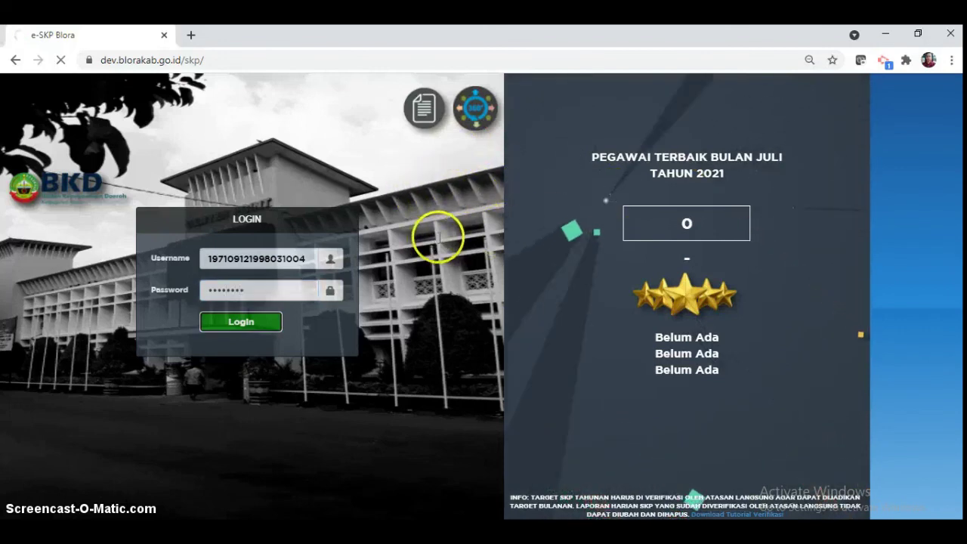
pyautogui.press('Return')
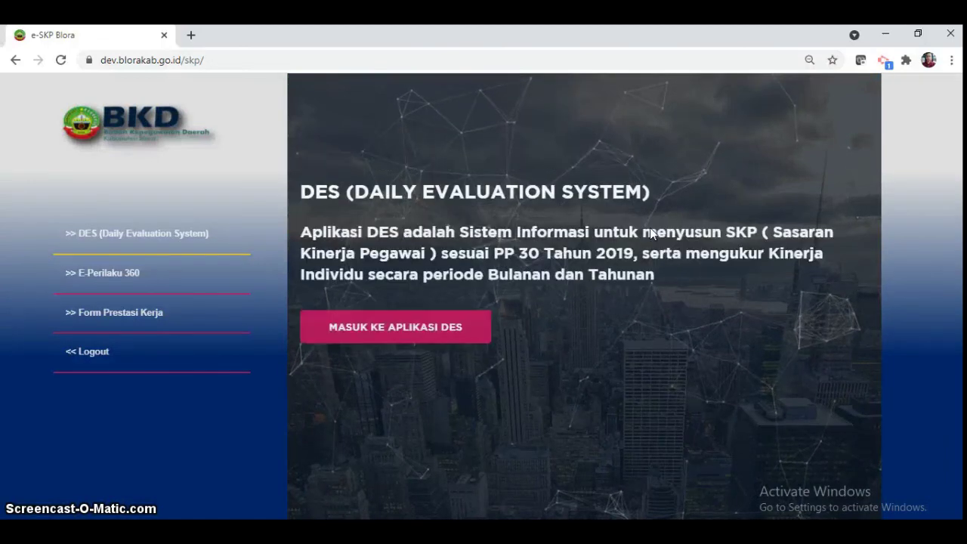
# - Enter the DES (Daily Evaluation System) application and view its dashboard
pyautogui.click(631, 225)
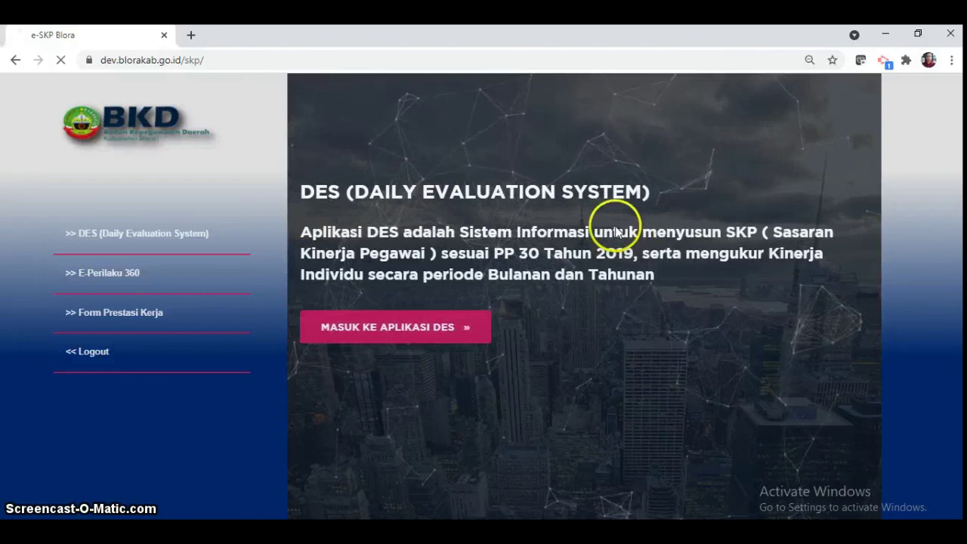
pyautogui.click(543, 244)
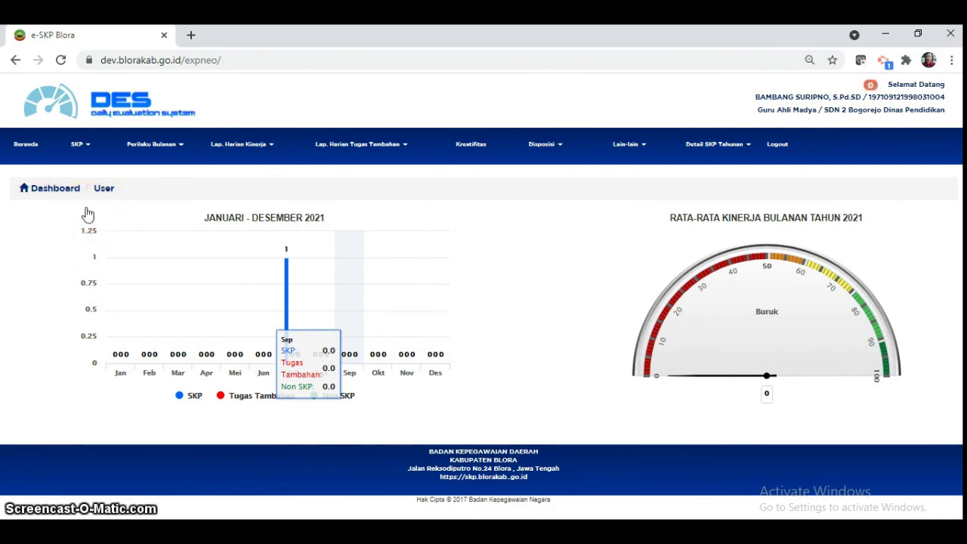
pyautogui.click(429, 290)
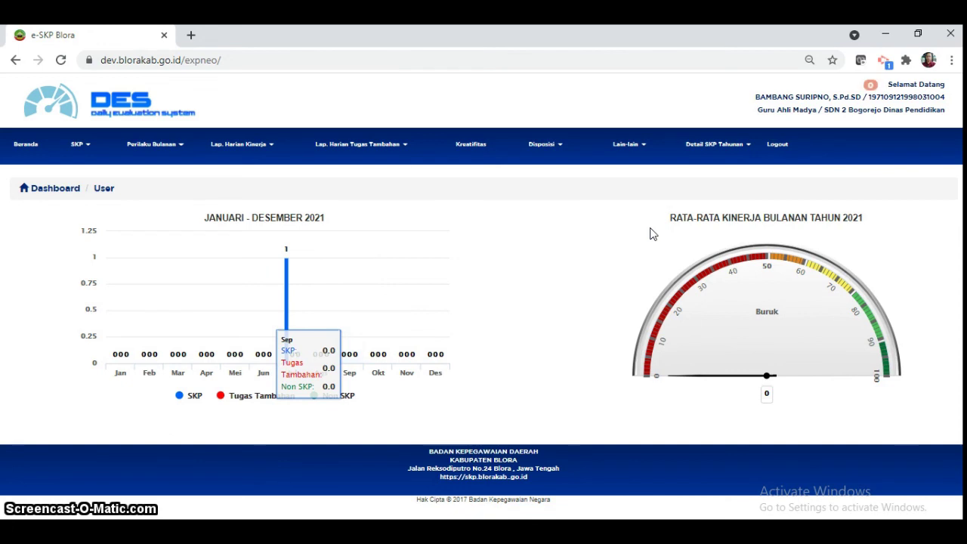
# - Open the annual SKP target list for the period 04 Jan 2021 - 31 Dec 2021 and look through its activities
pyautogui.click(741, 275)
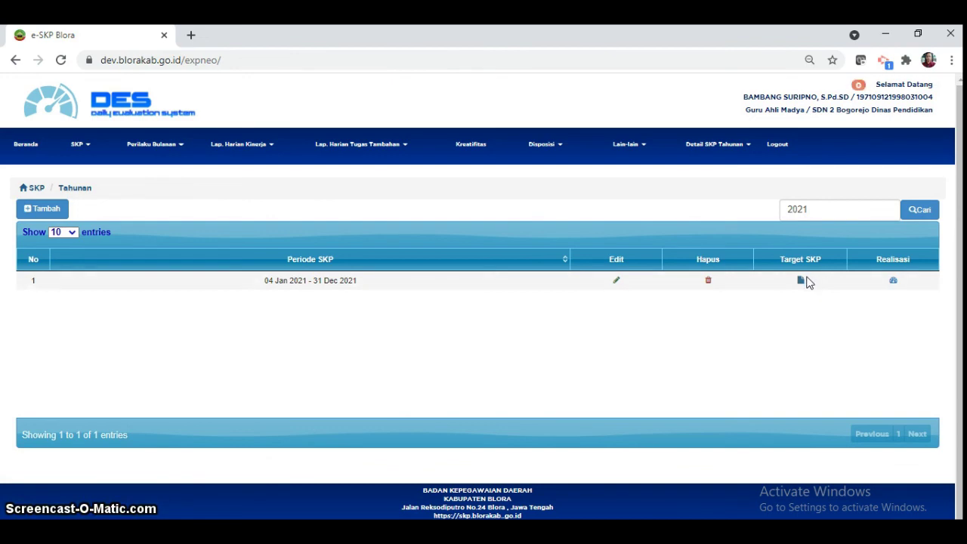
pyautogui.click(801, 281)
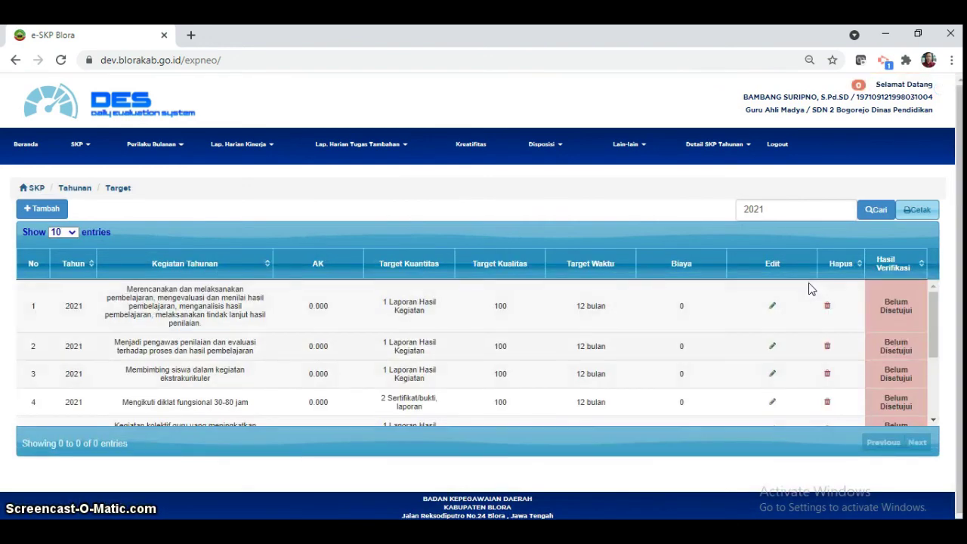
pyautogui.scroll(-3, 811, 297)
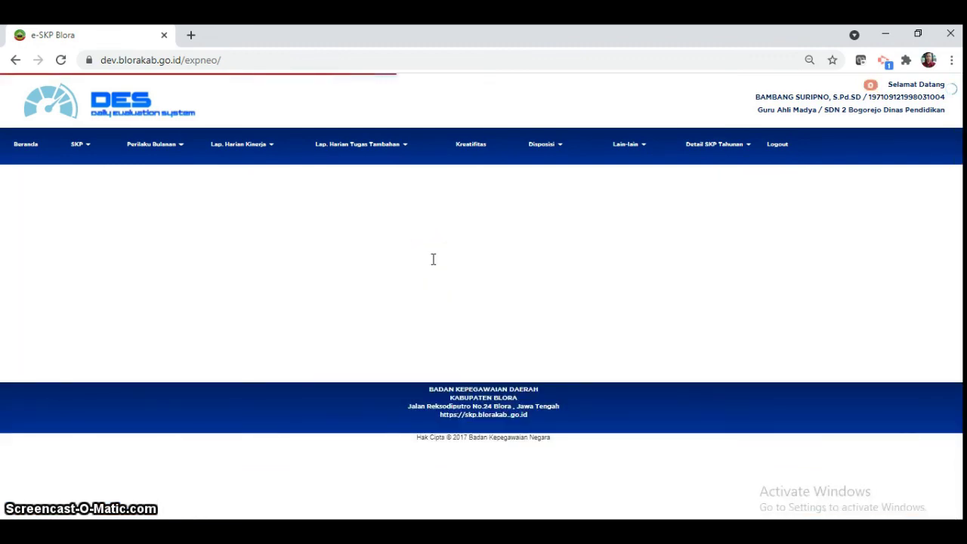
# - Open the monthly SKP targets for January 2021 and review the listed activities
pyautogui.click(451, 268)
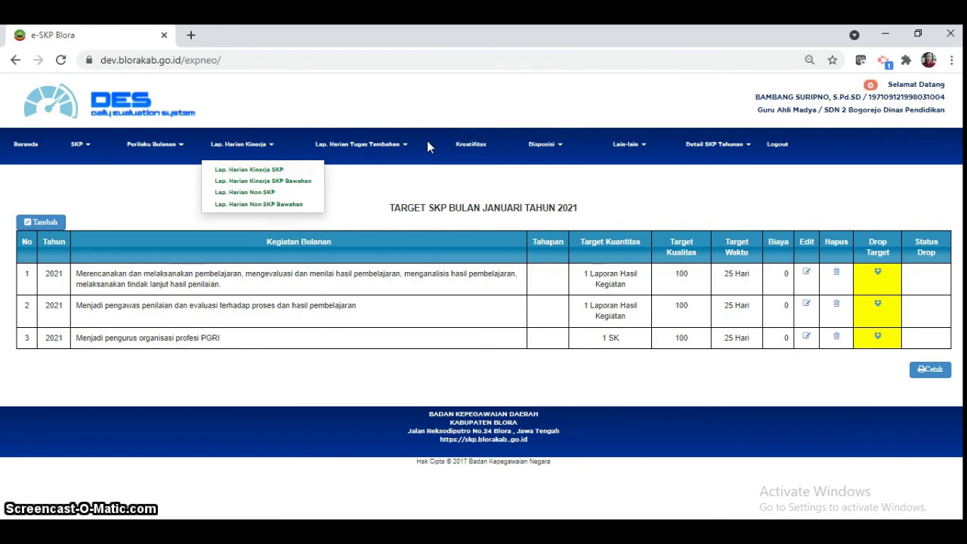
pyautogui.click(454, 146)
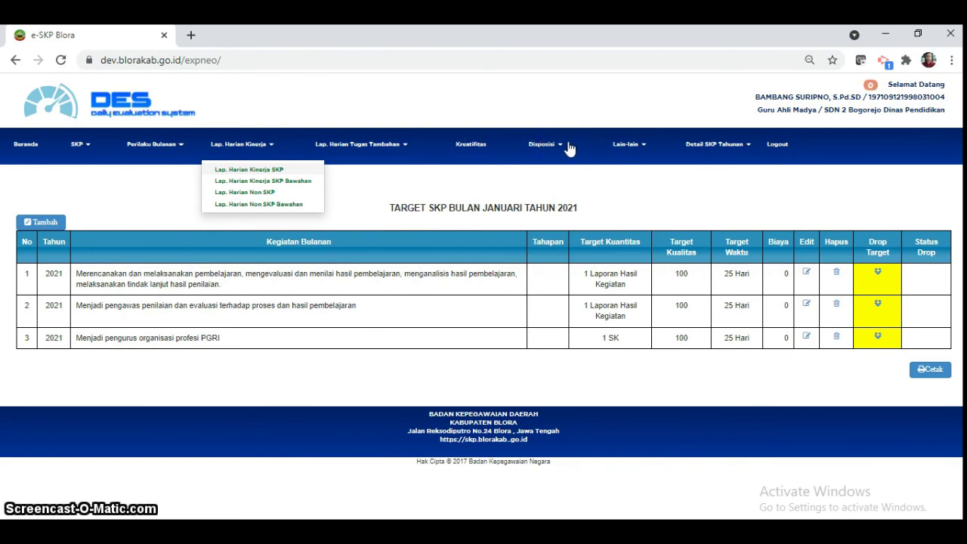
# - Open the daily SKP performance reports and bring up a blank entry form to review its fields
pyautogui.click(473, 145)
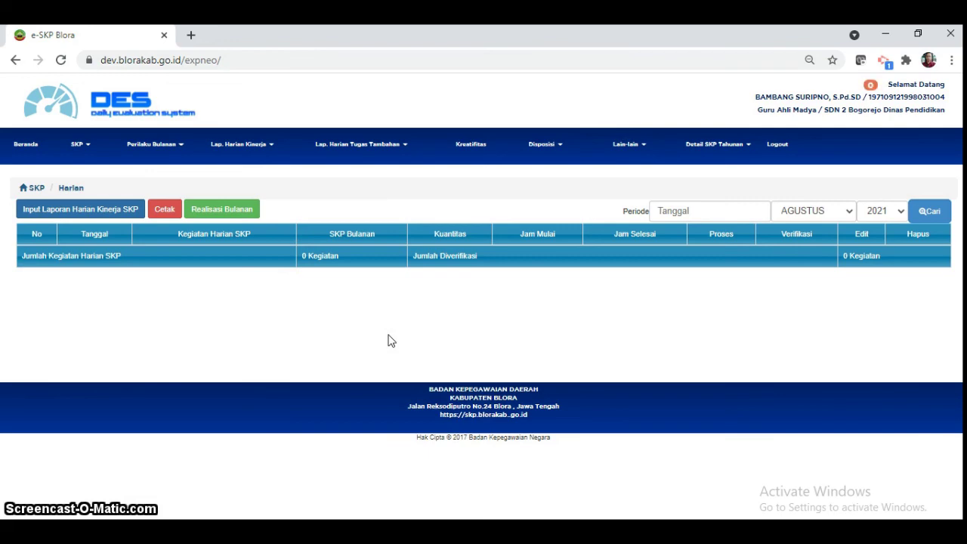
pyautogui.press('Return')
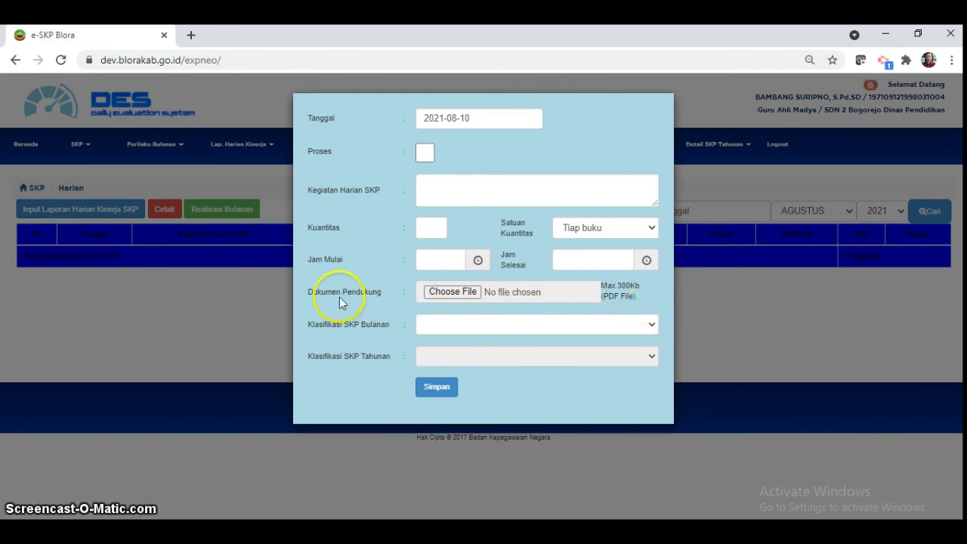
# - Close the blank daily report entry form and set the report period's month to JANUARI
pyautogui.click(270, 294)
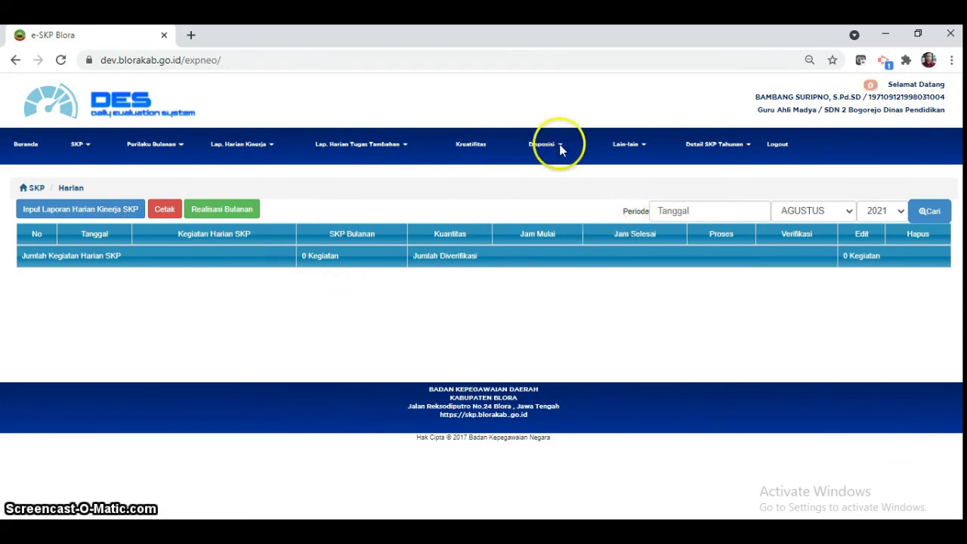
pyautogui.hotkey('alt', 'Down')
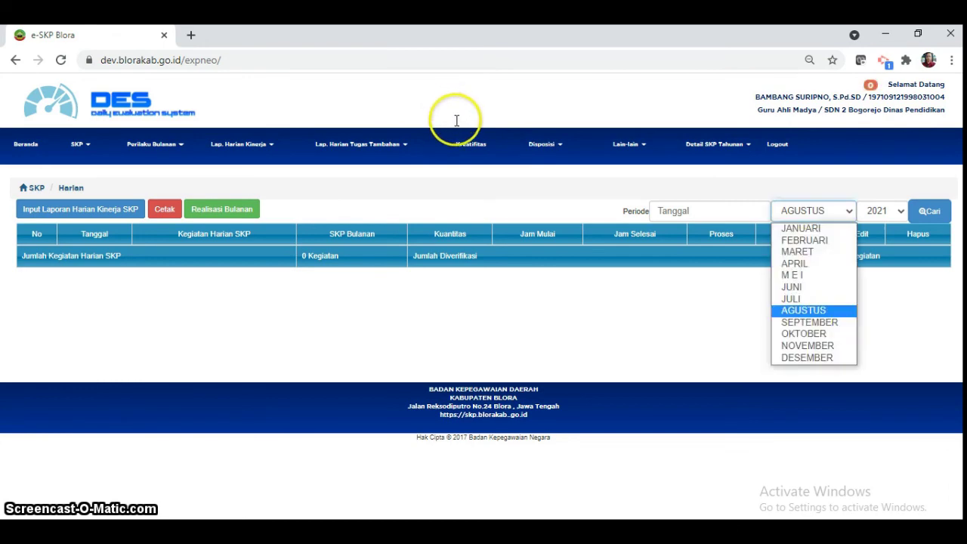
pyautogui.press('Home')
pyautogui.press('Return')
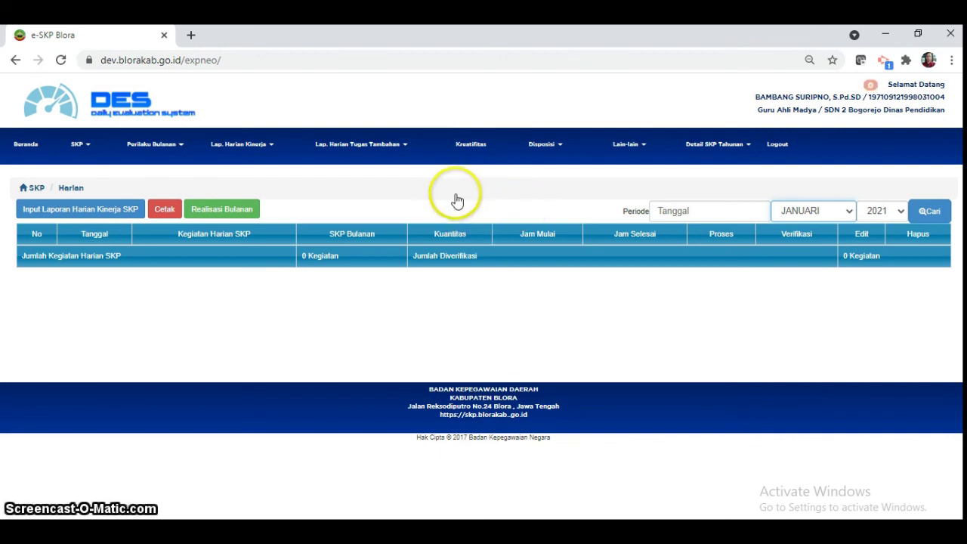
# - Switch the report period's month to MEI and back to JANUARI
pyautogui.hotkey('alt', 'Down')
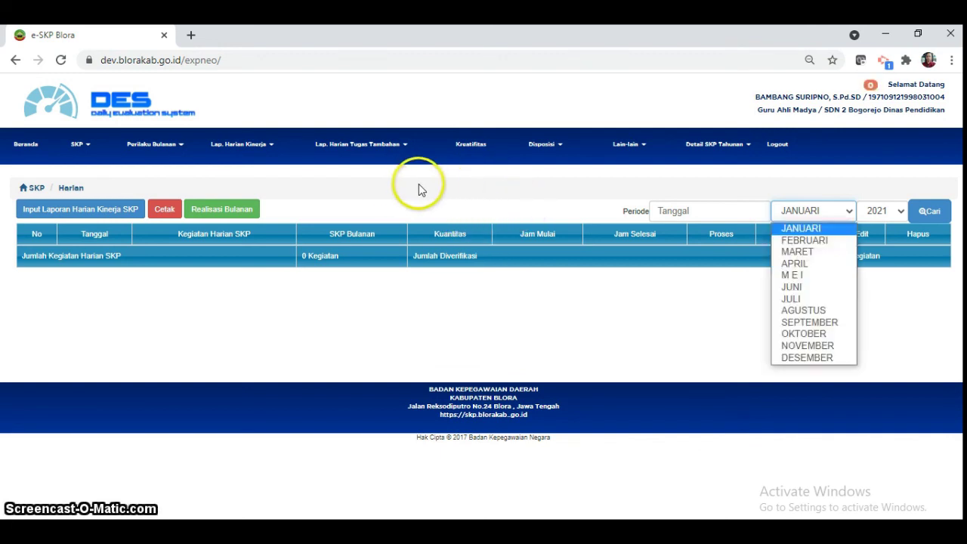
pyautogui.press('Down')
pyautogui.press('Down')
pyautogui.press('Down')
pyautogui.press('Down')
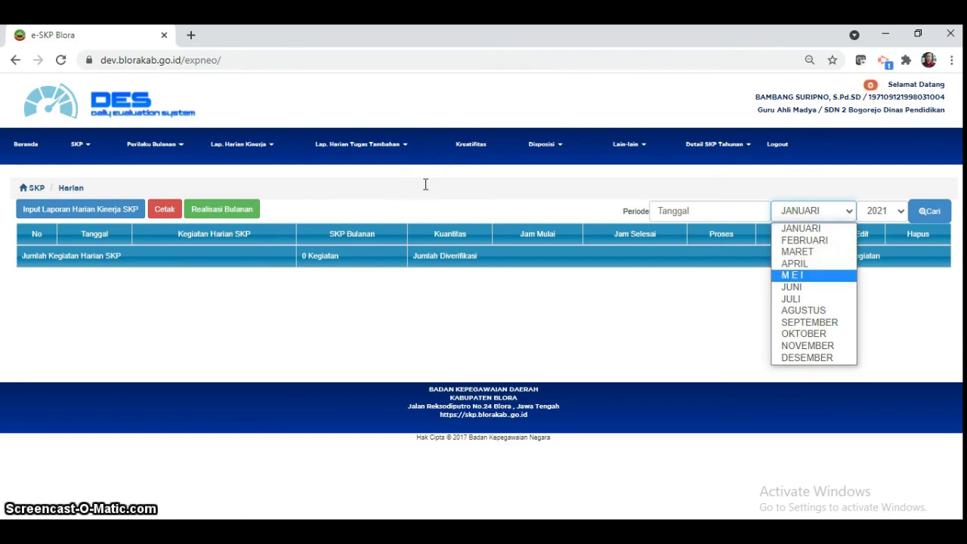
pyautogui.press('Return')
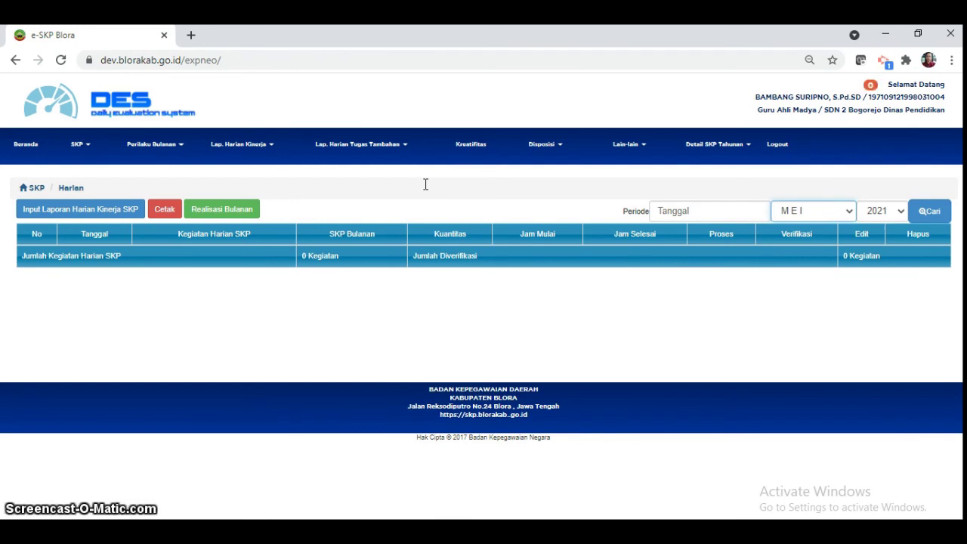
pyautogui.hotkey('alt', 'Down')
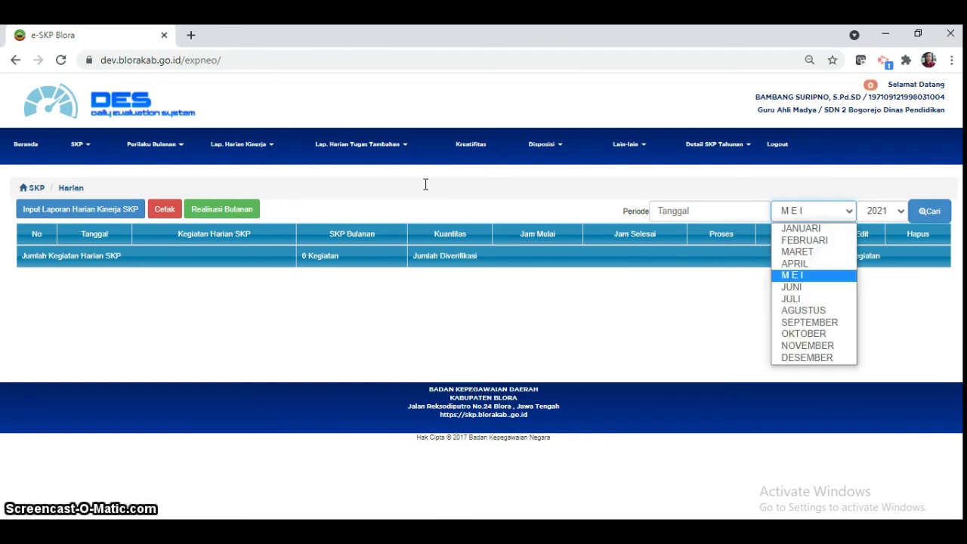
pyautogui.press('Home')
pyautogui.press('Return')
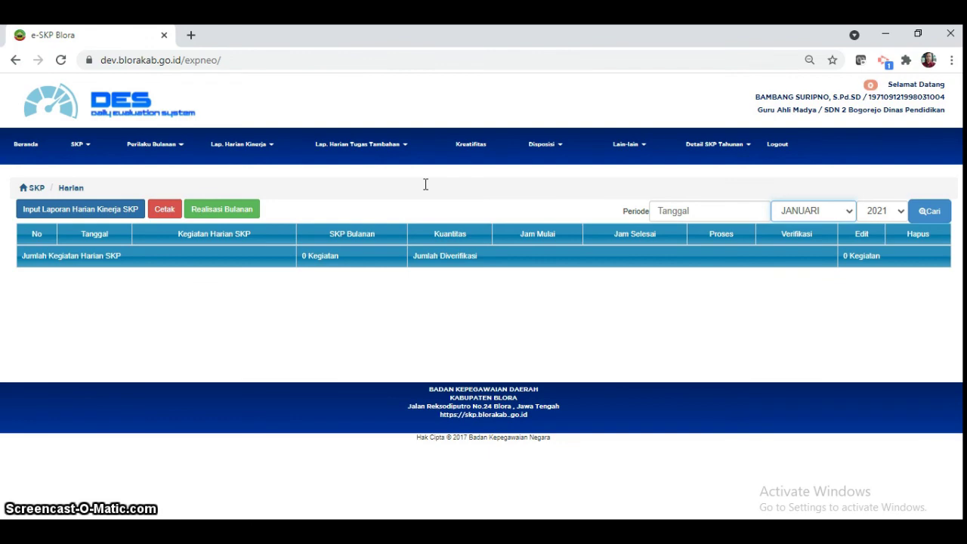
# - Open a new daily SKP performance report entry and set its date to 2021-01-18
pyautogui.hotkey('shift', 'Tab')
pyautogui.press('Return')
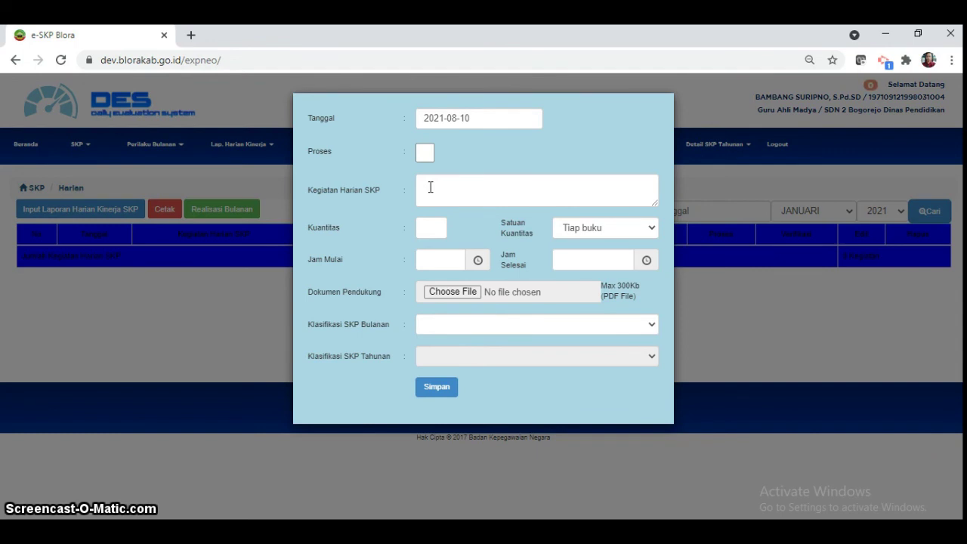
pyautogui.click(447, 118)
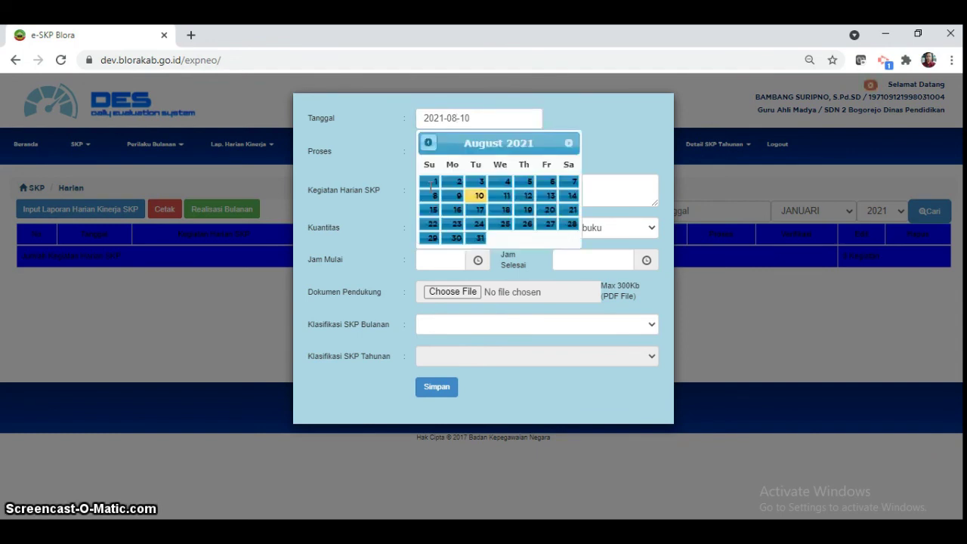
pyautogui.click(429, 143)
pyautogui.click(429, 143)
pyautogui.click(428, 143)
pyautogui.click(429, 142)
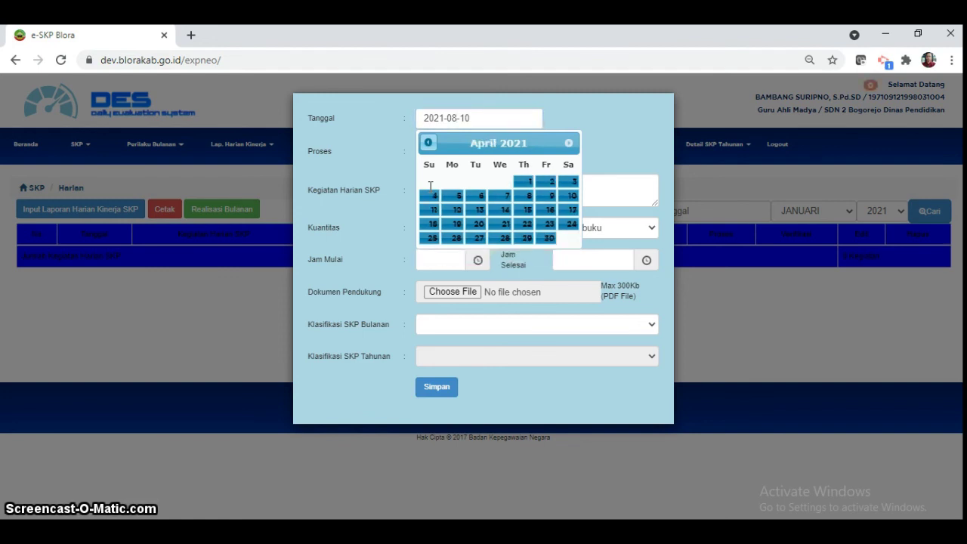
pyautogui.click(429, 143)
pyautogui.click(428, 142)
pyautogui.click(428, 143)
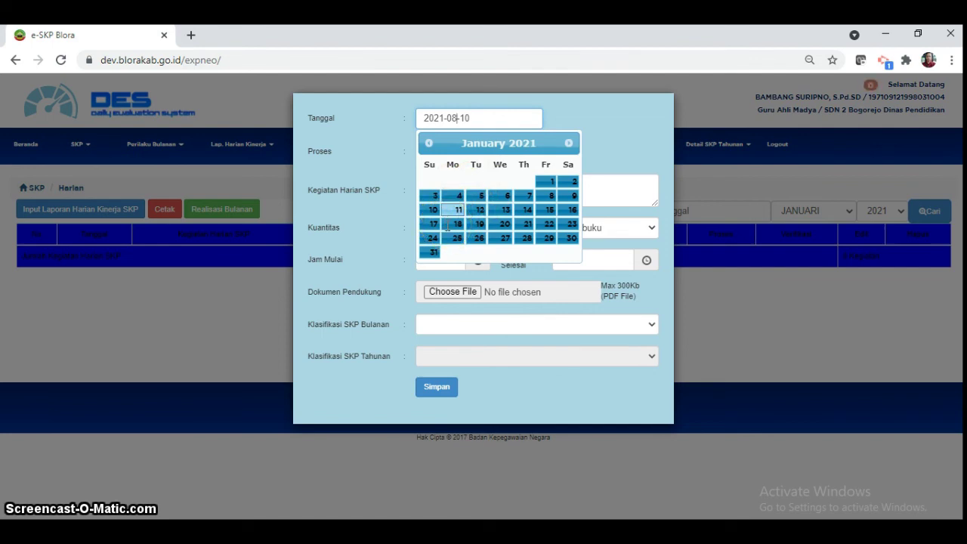
pyautogui.click(453, 210)
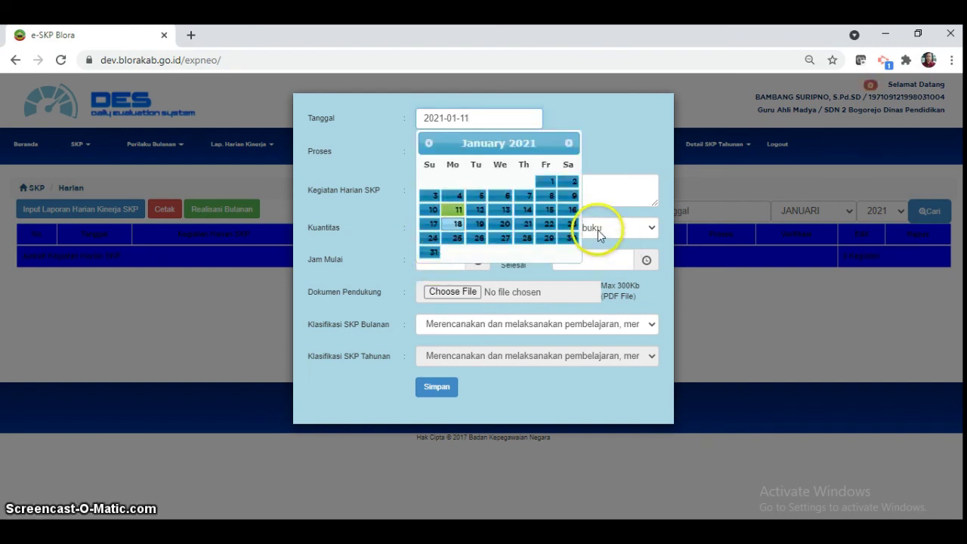
pyautogui.click(457, 224)
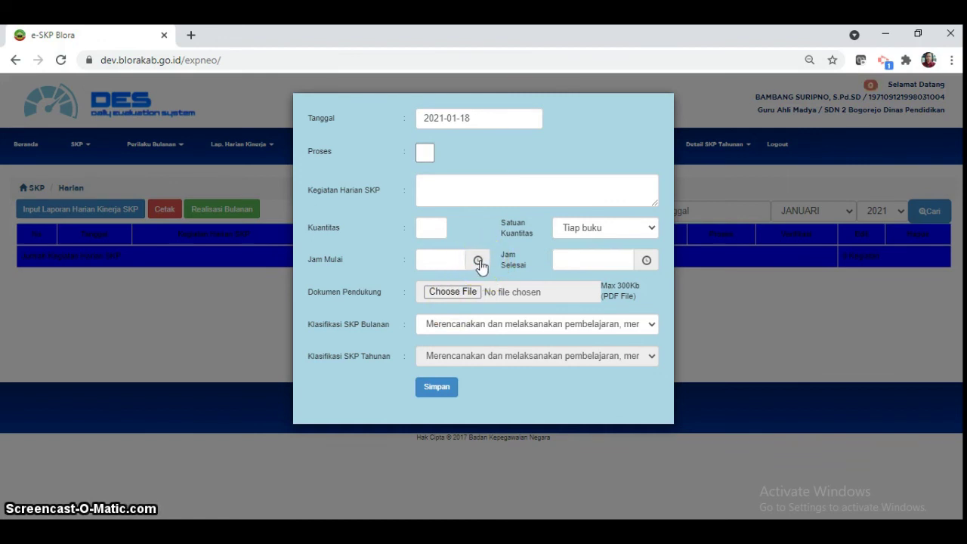
# - Set the entry's quantity (Kuantitas) to 1, leaving the daily activity description empty
pyautogui.press('Tab')
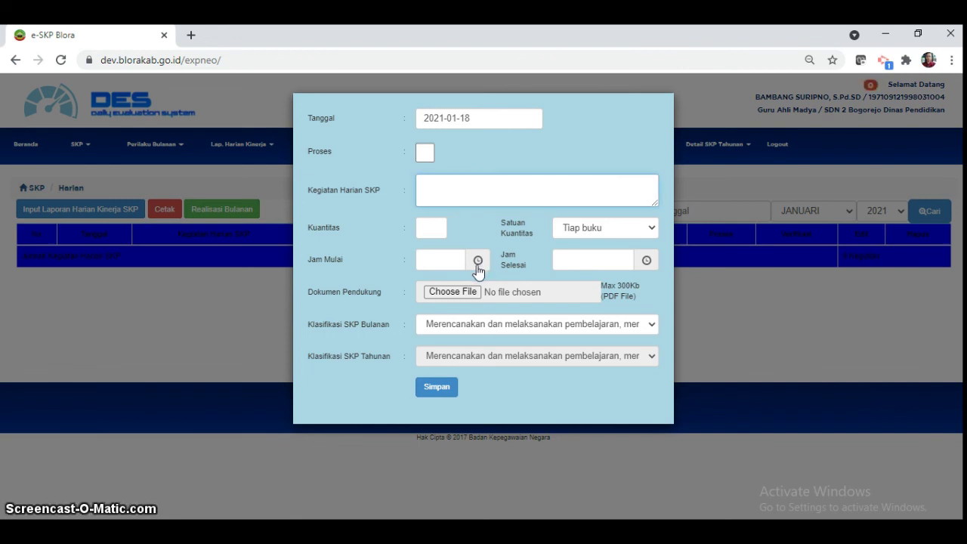
pyautogui.press('Tab')
pyautogui.write('1')
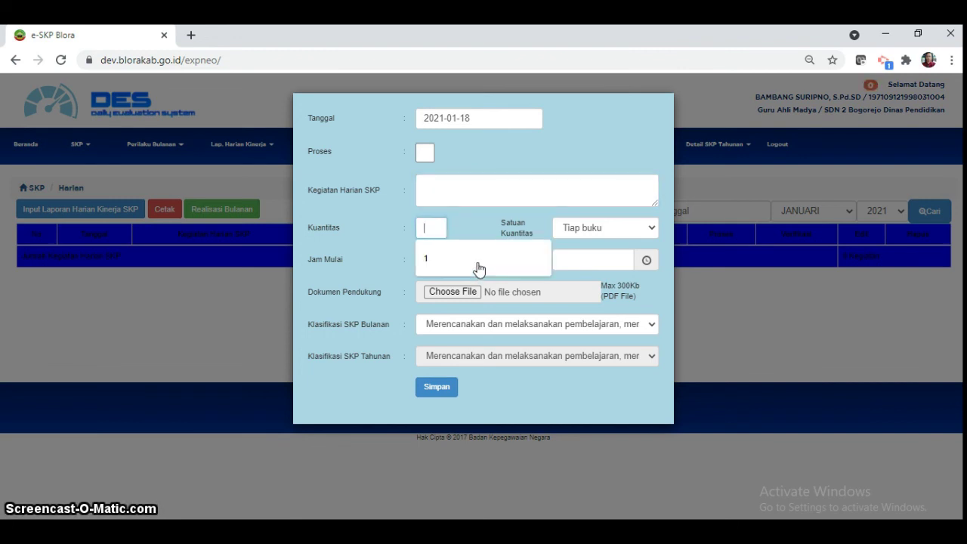
pyautogui.click(440, 263)
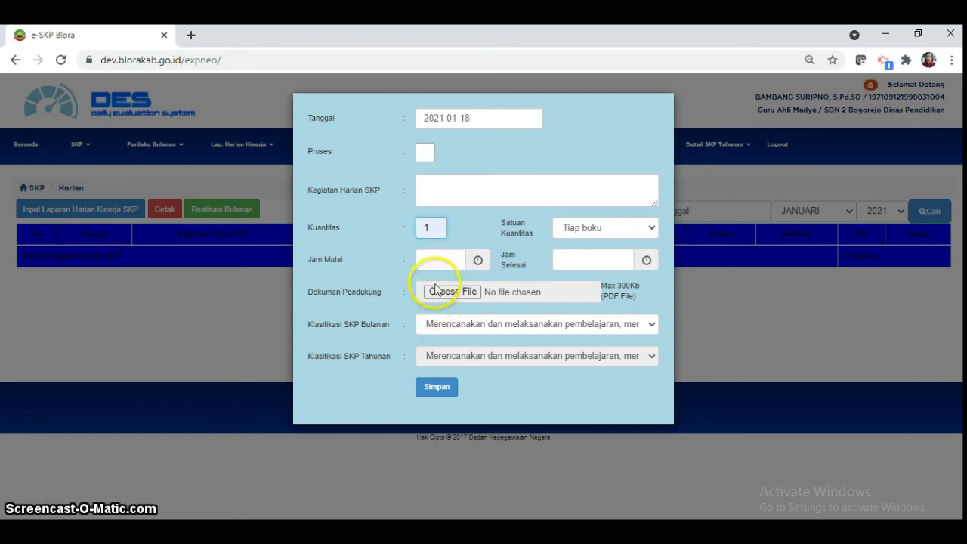
# - Set the quantity unit (Satuan Kuantitas) to Laporan Hasil Kegiatan
pyautogui.press('Tab')
pyautogui.hotkey('alt', 'Down')
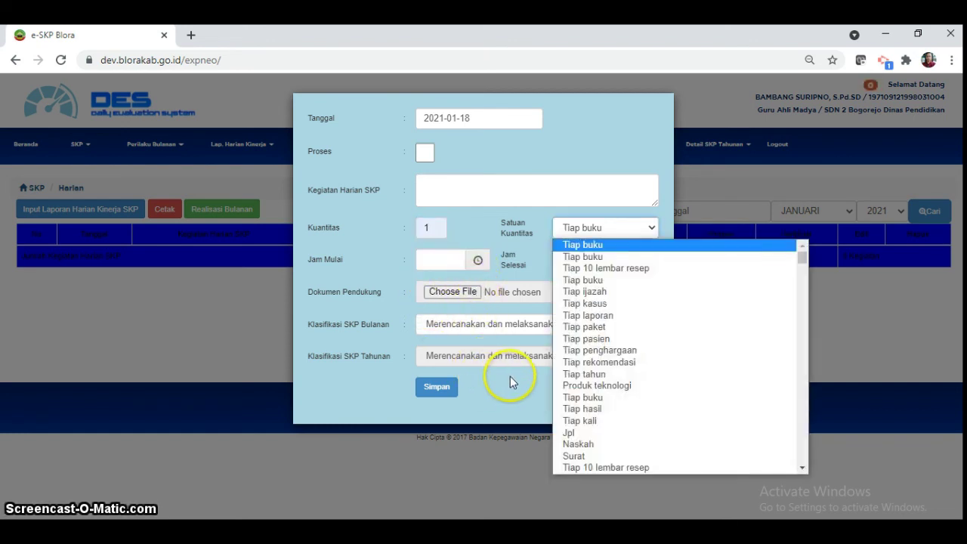
pyautogui.press('l')
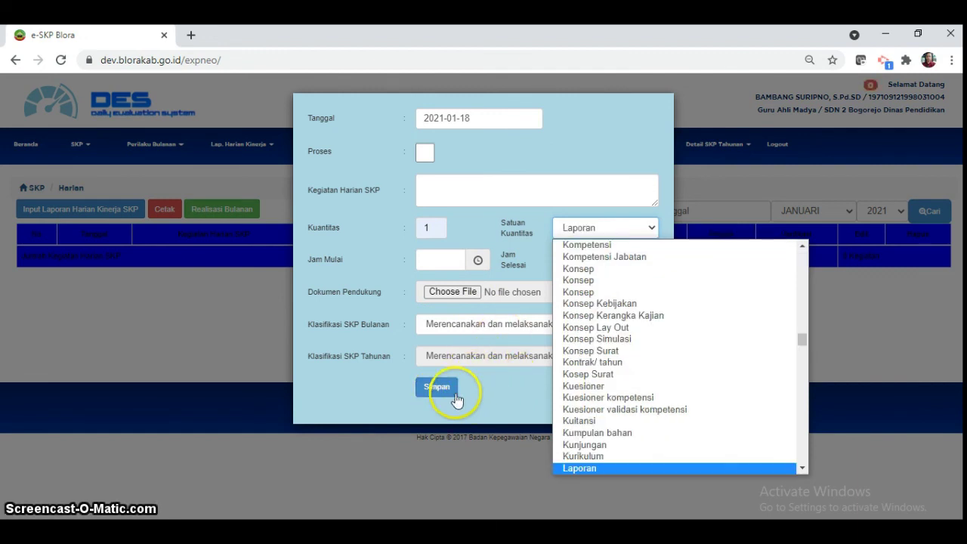
pyautogui.press('l')
pyautogui.press('l')
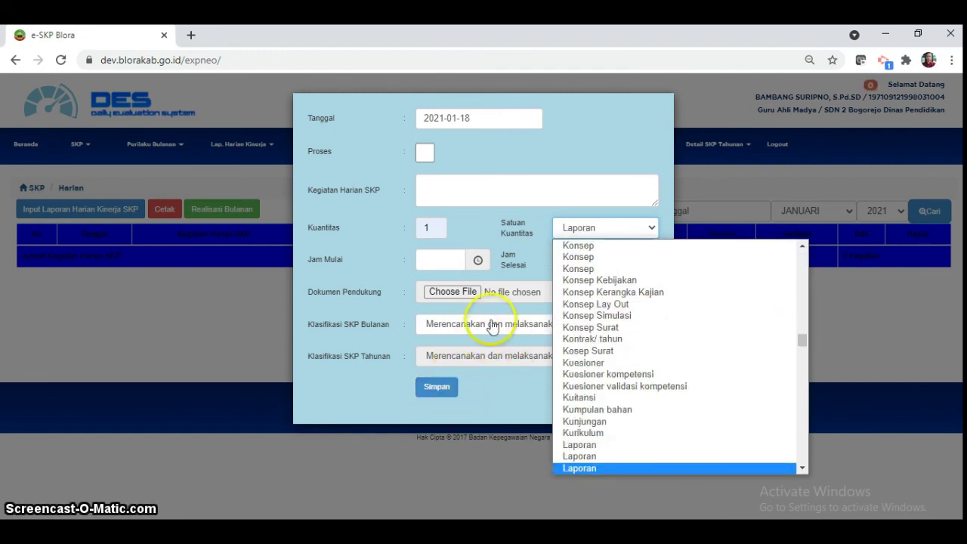
pyautogui.press('l')
pyautogui.press('l')
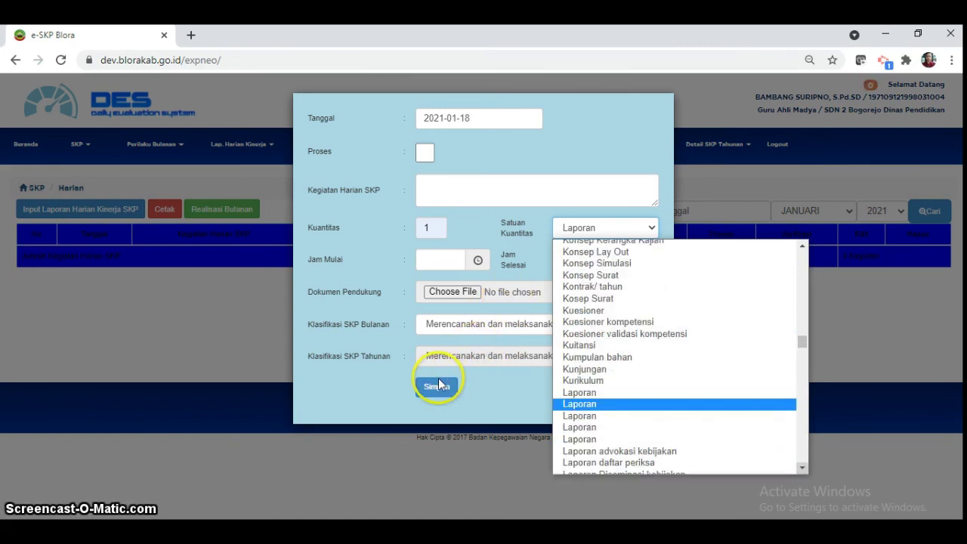
pyautogui.scroll(-4, 610, 249)
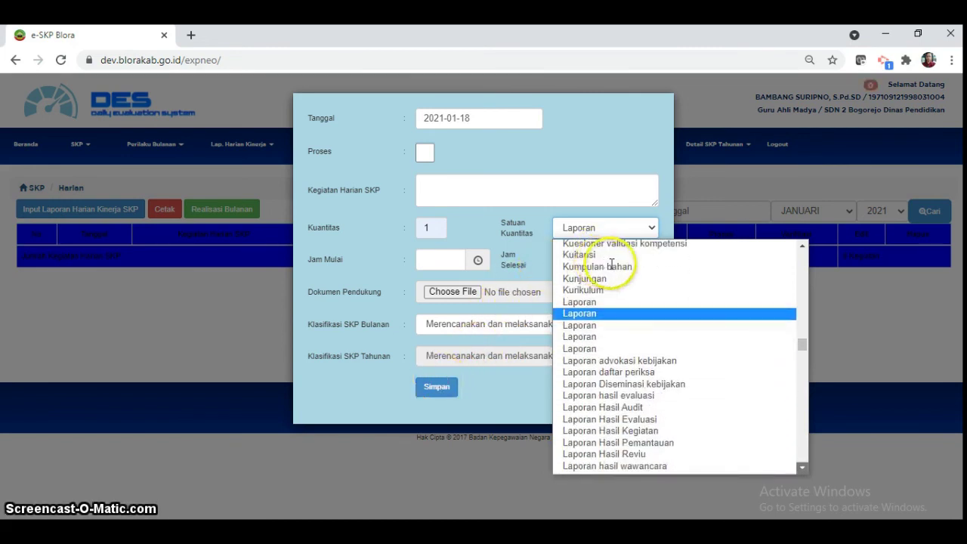
pyautogui.press('Down')
pyautogui.press('Down')
pyautogui.press('Down')
pyautogui.press('Down')
pyautogui.press('Down')
pyautogui.press('Down')
pyautogui.press('Down')
pyautogui.press('Down')
pyautogui.press('Down')
pyautogui.press('Down')
pyautogui.press('Down')
pyautogui.press('Down')
pyautogui.press('Up')
pyautogui.press('Up')
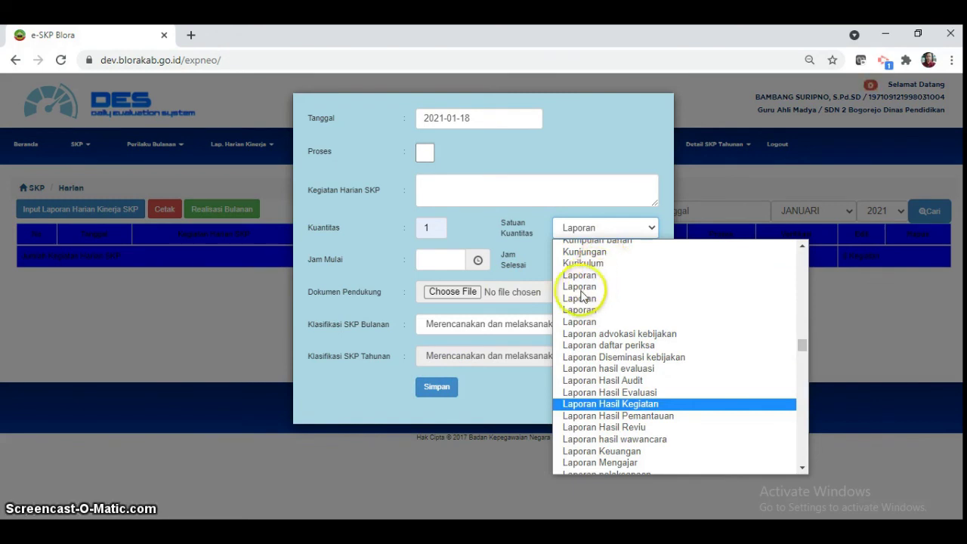
pyautogui.press('Return')
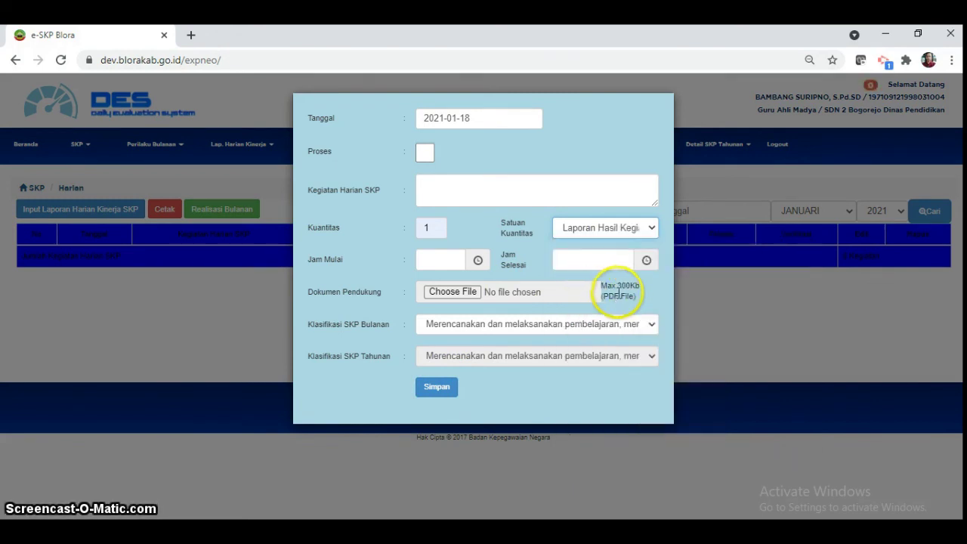
# - Set the activity's start time (Jam Mulai) to 07:15
pyautogui.press('Tab')
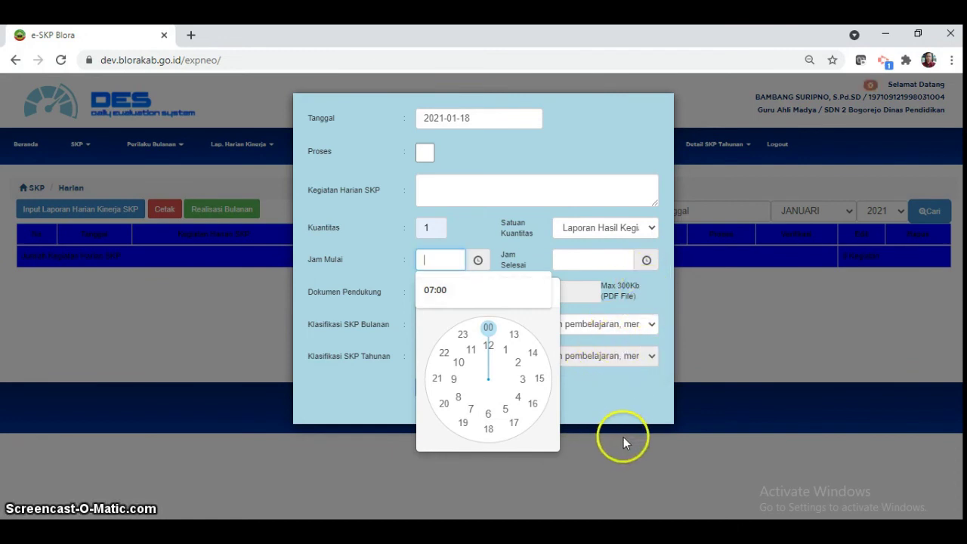
pyautogui.press('Down')
pyautogui.press('Return')
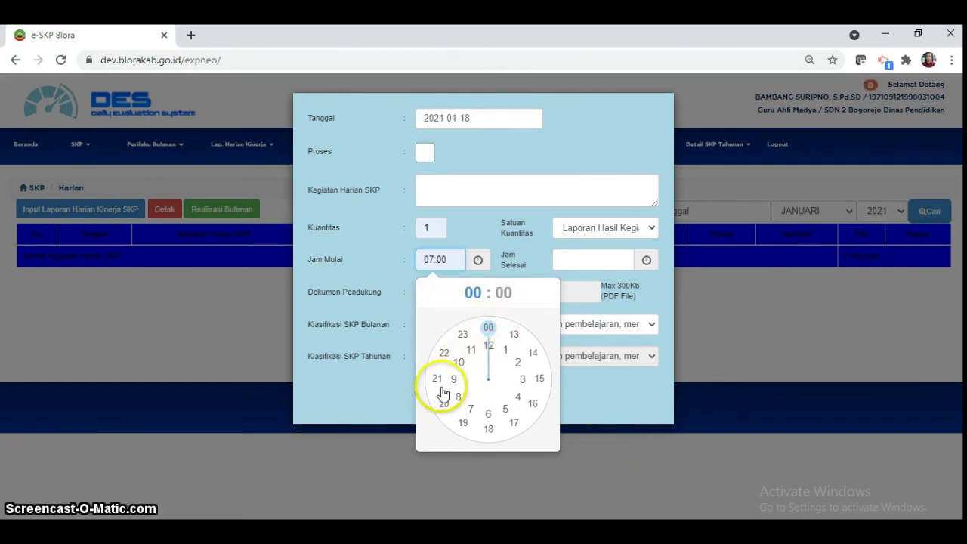
pyautogui.press('BackSpace')
pyautogui.press('BackSpace')
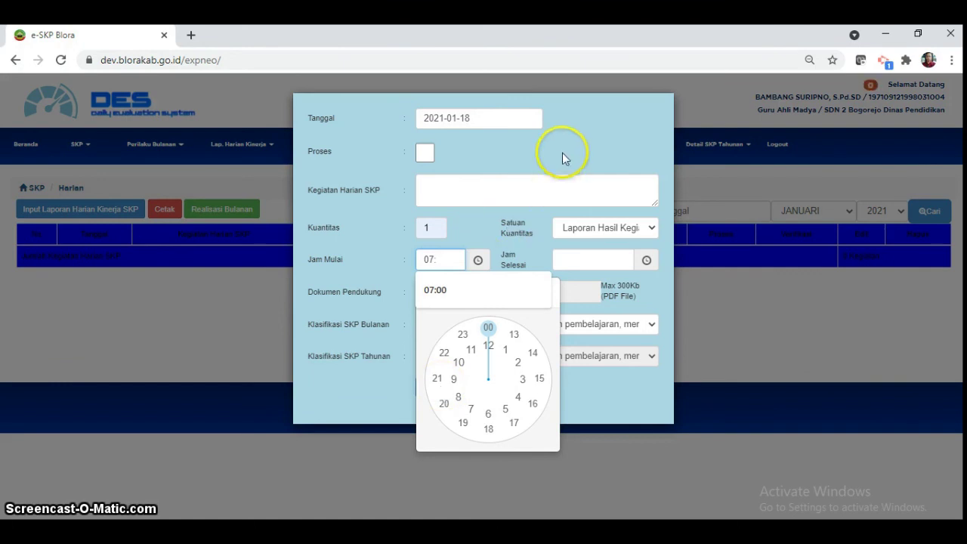
pyautogui.write('15')
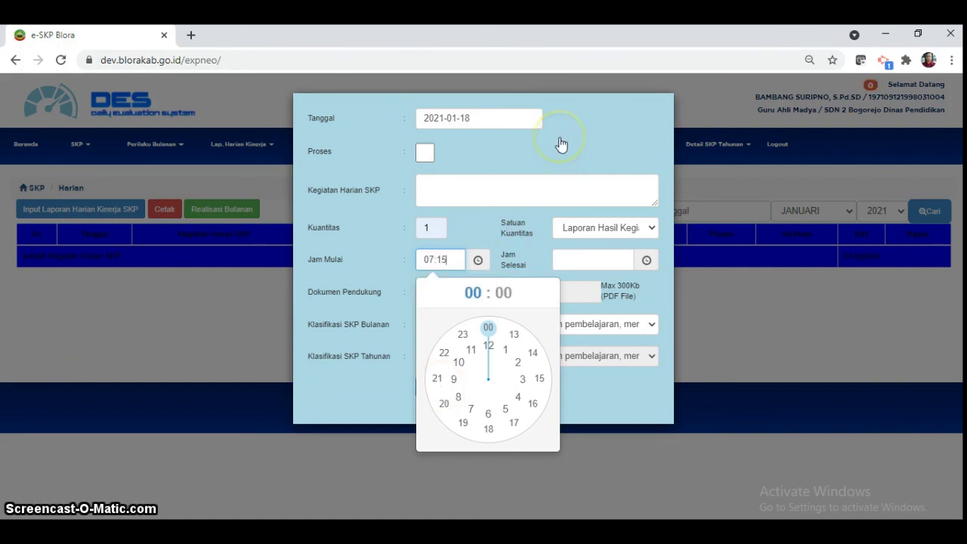
# - Set the activity's end time (Jam Selesai) to 12:30 and dismiss the time picker
pyautogui.press('Tab')
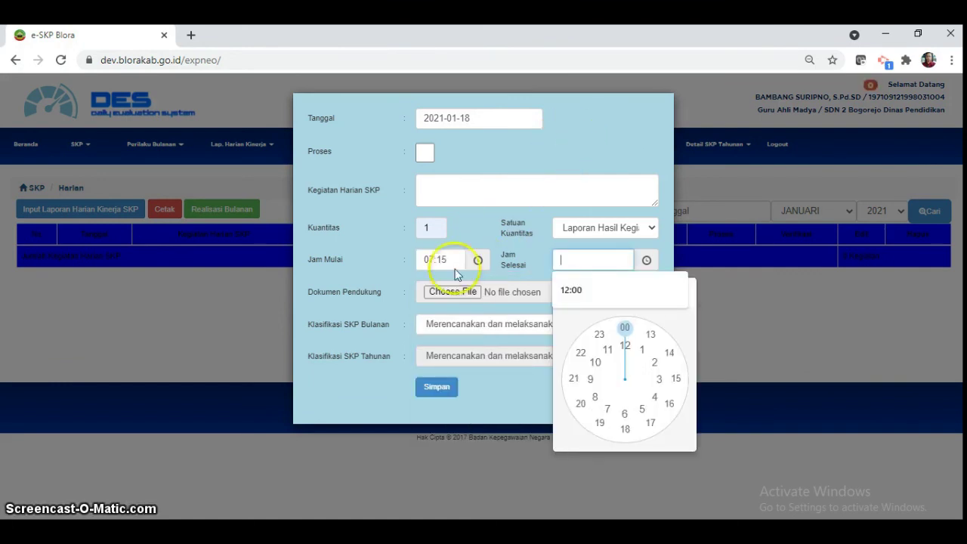
pyautogui.write('12')
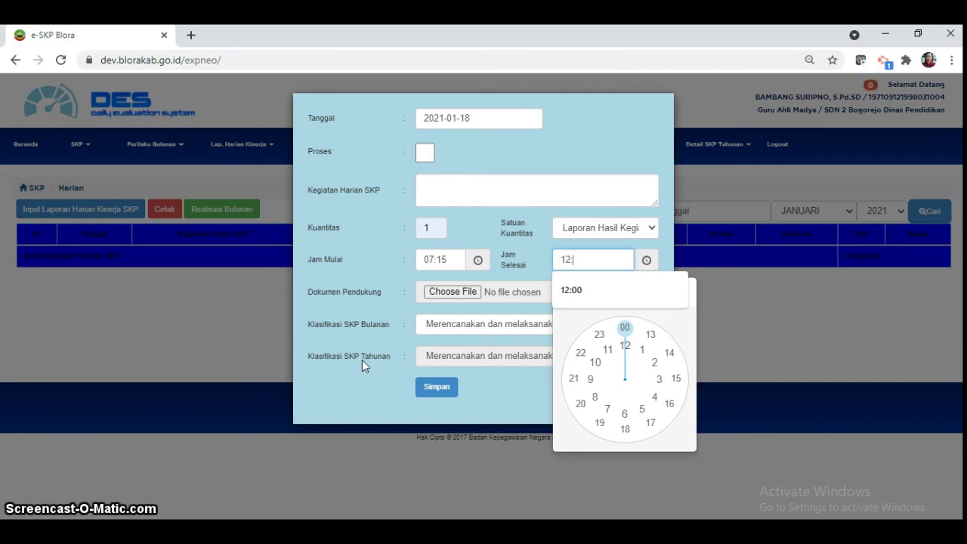
pyautogui.write(':30')
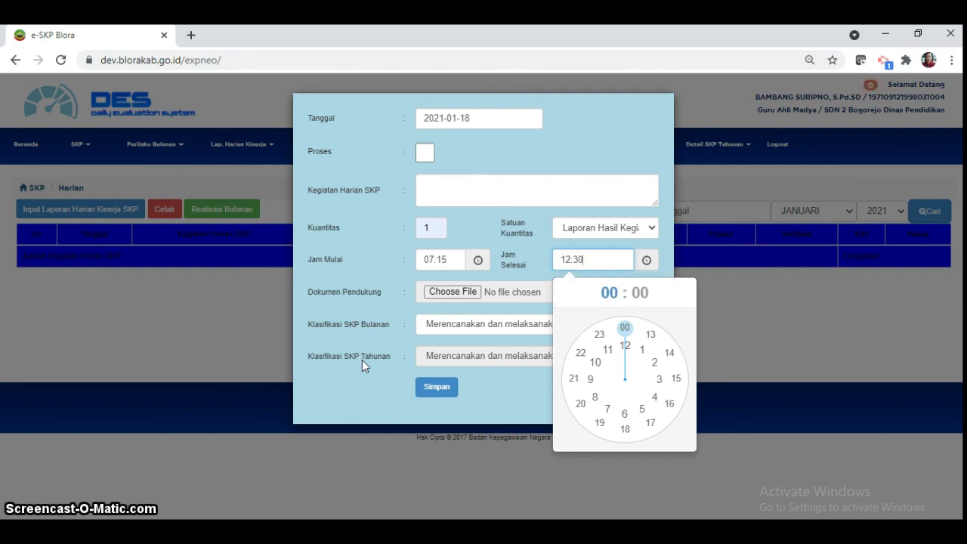
pyautogui.click(362, 360)
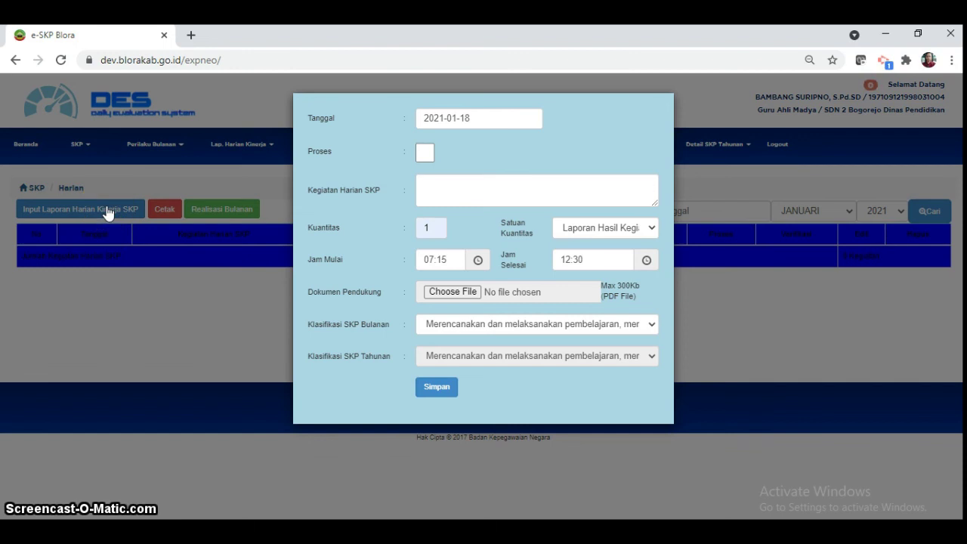
# - Choose the "Merencanakan dan melaksanakan pembelajaran" activity as the monthly SKP classification (Klasifikasi SKP Bulanan)
pyautogui.hotkey('alt', 'Down')
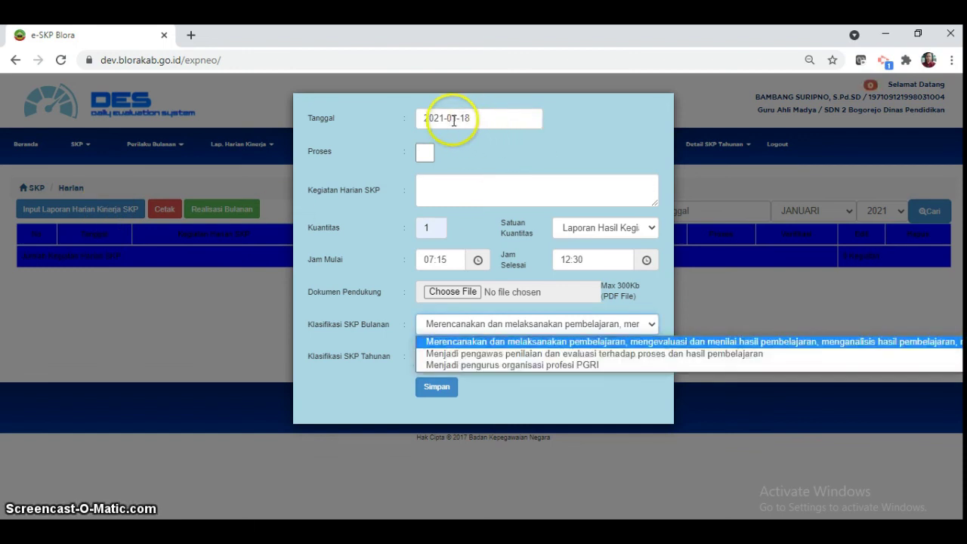
pyautogui.press('Down')
pyautogui.press('Up')
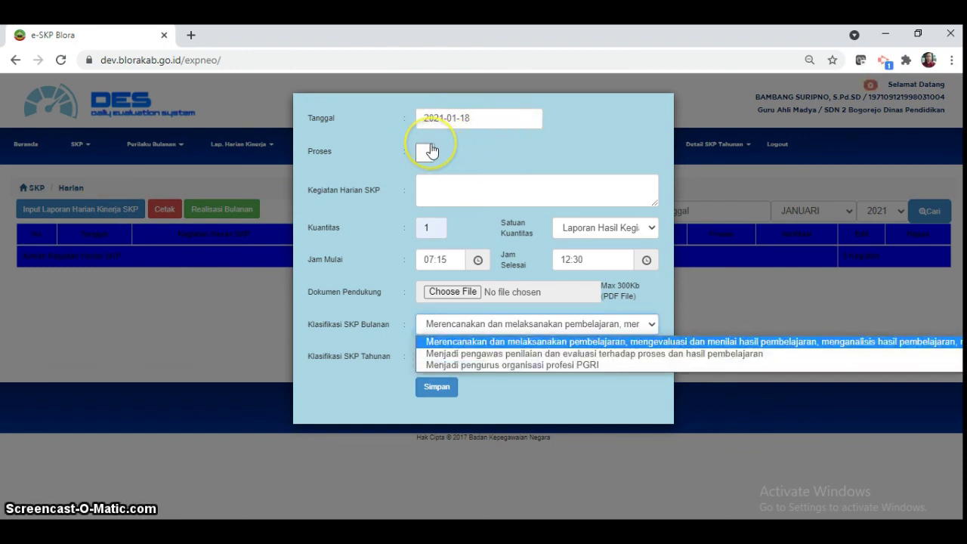
pyautogui.press('Return')
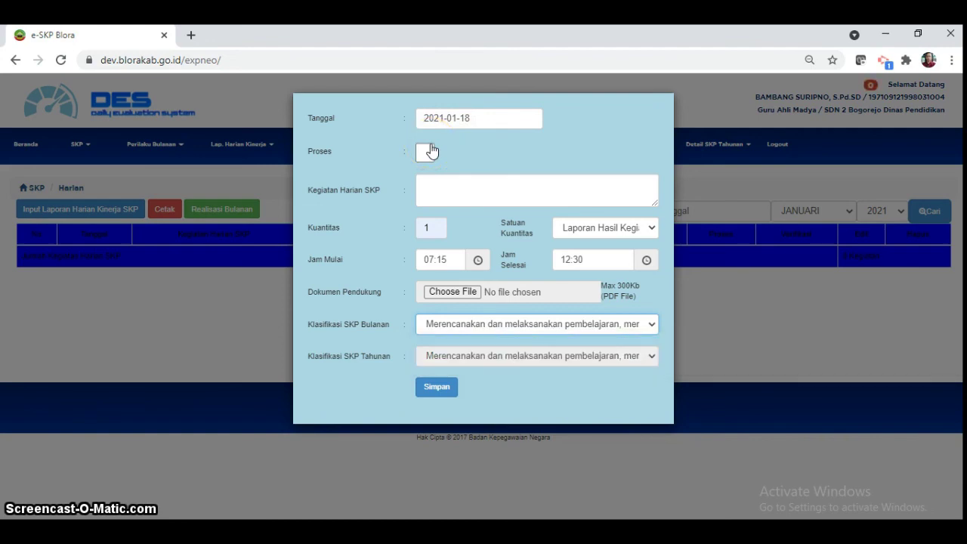
# - Save the daily SKP entry dated 2021-01-18 and confirm that its data should be processed
pyautogui.click(510, 168)
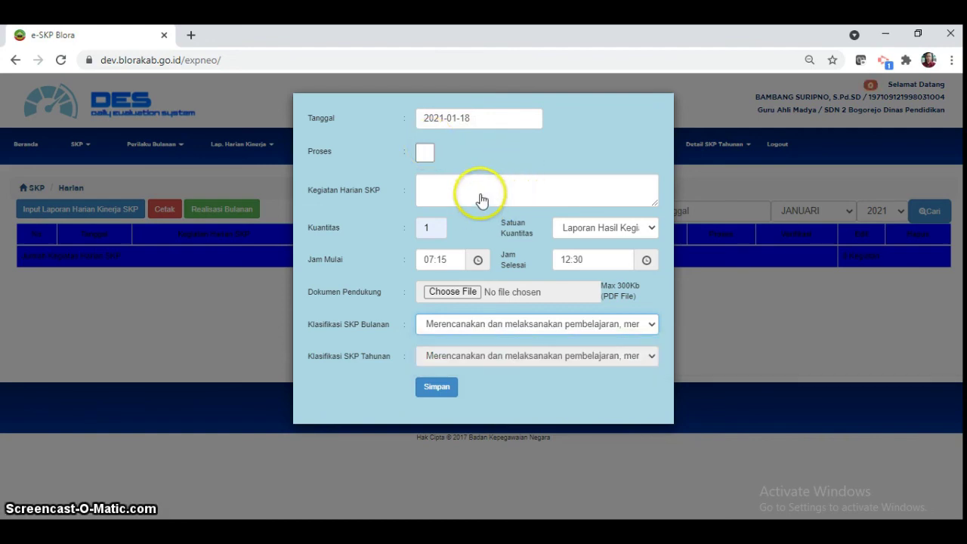
pyautogui.click(427, 155)
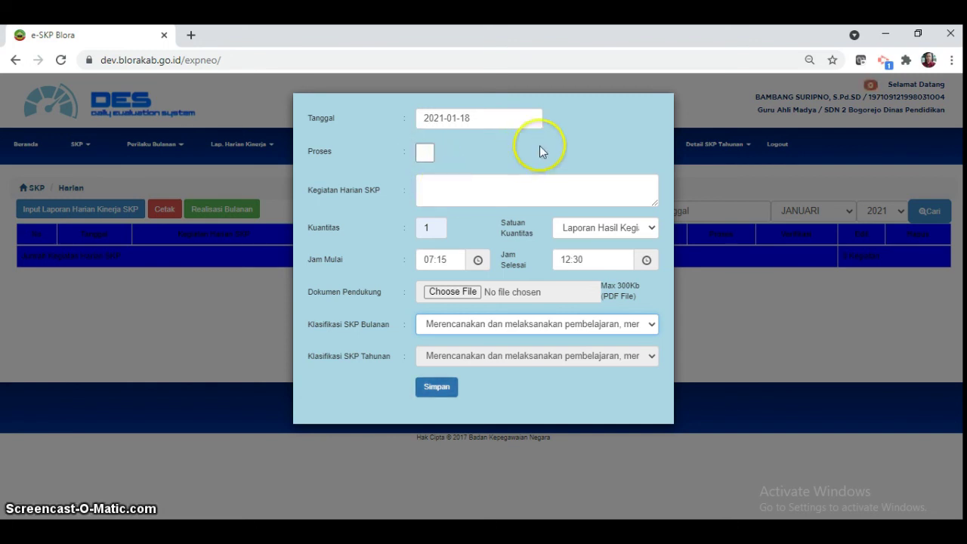
pyautogui.press('Tab')
pyautogui.press('Return')
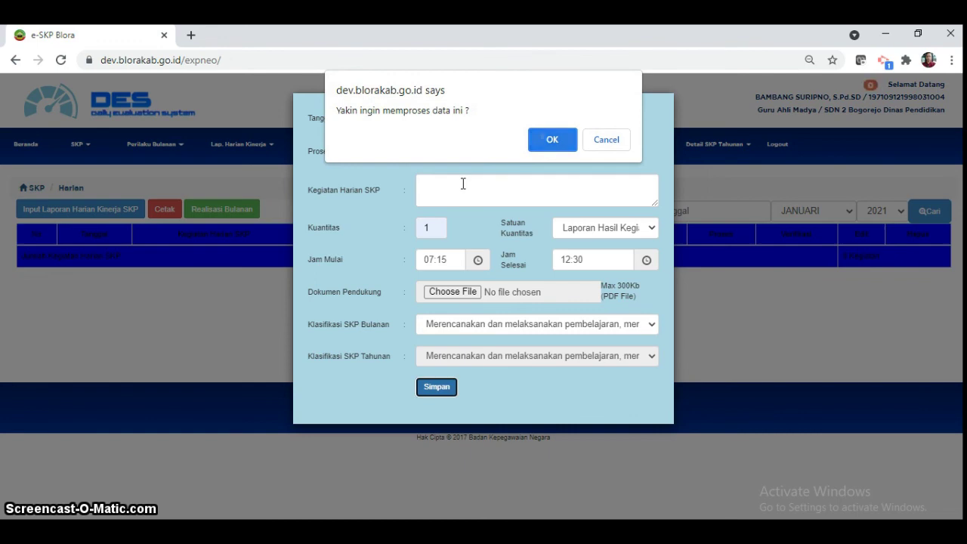
pyautogui.press('Return')
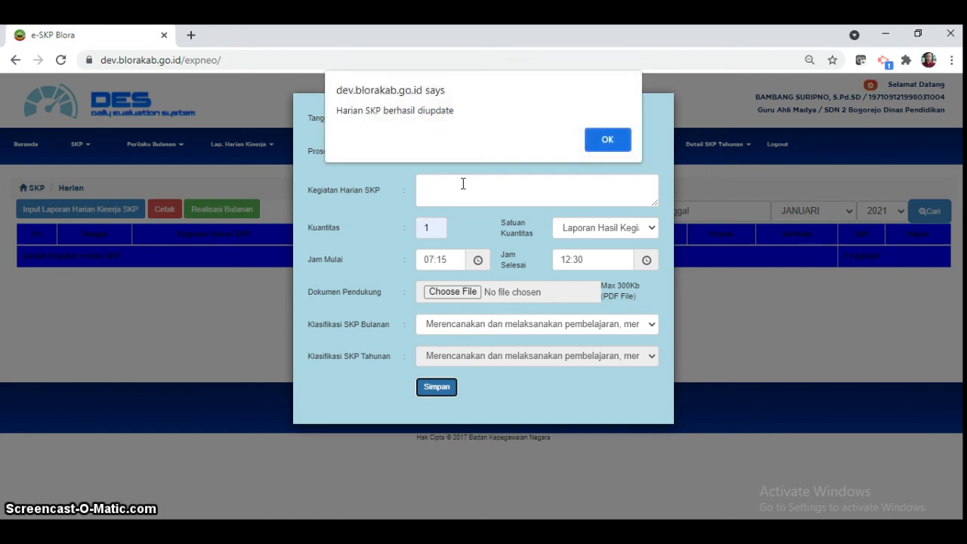
pyautogui.press('Return')
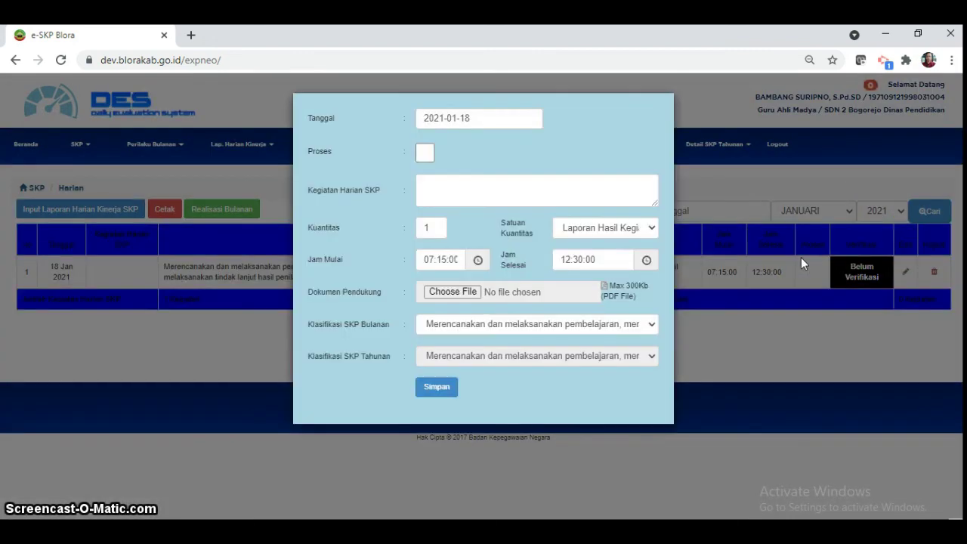
# - Fill in the reopened entry's daily activity (Kegiatan Harian SKP) as "Membuat Jadwal Pembelajaran sesuai kaldik" and save the change
pyautogui.click(800, 270)
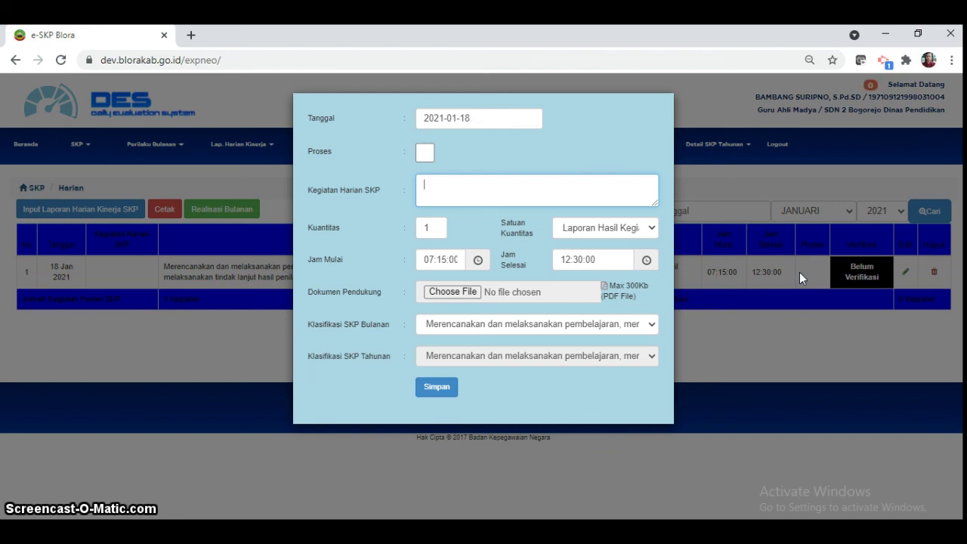
pyautogui.write('Membuat Jadwal')
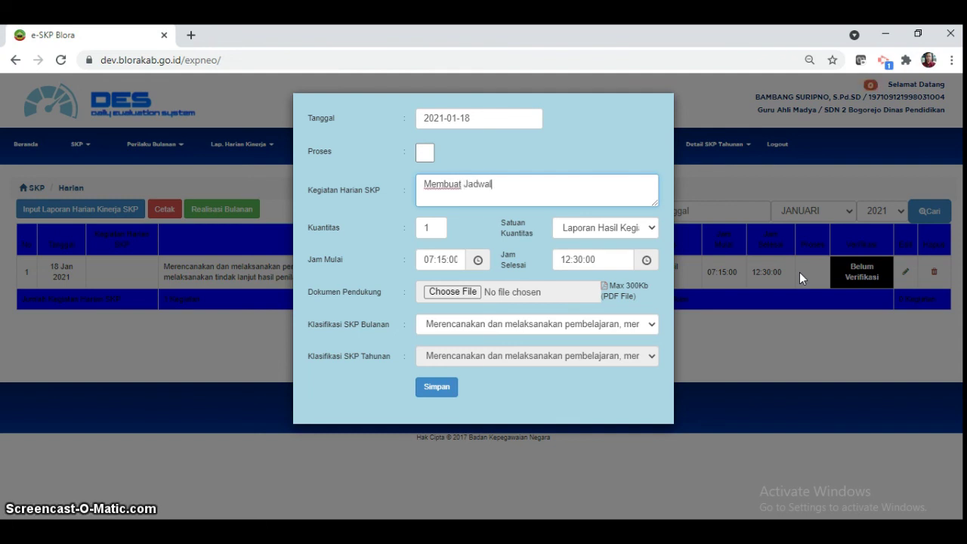
pyautogui.write(' P')
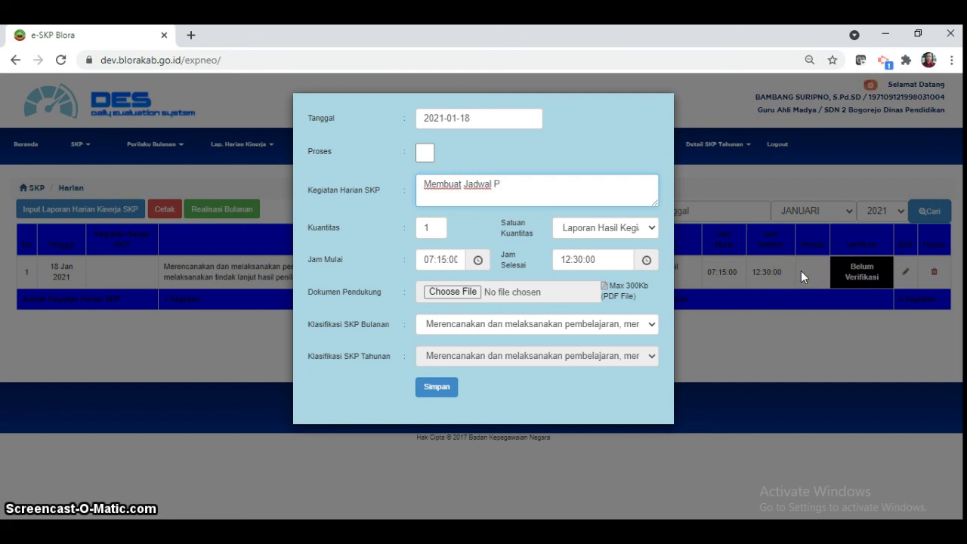
pyautogui.write('embelajaran s')
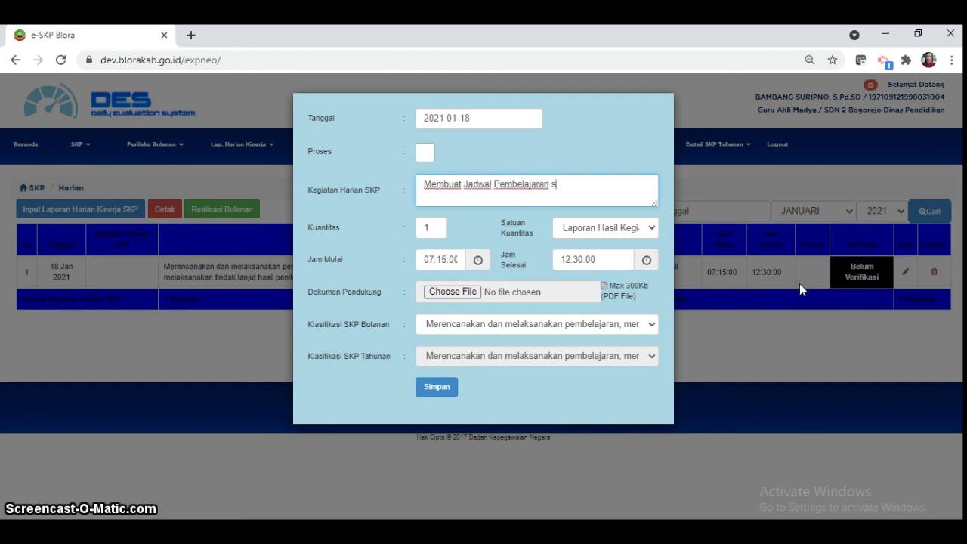
pyautogui.write('esuai ')
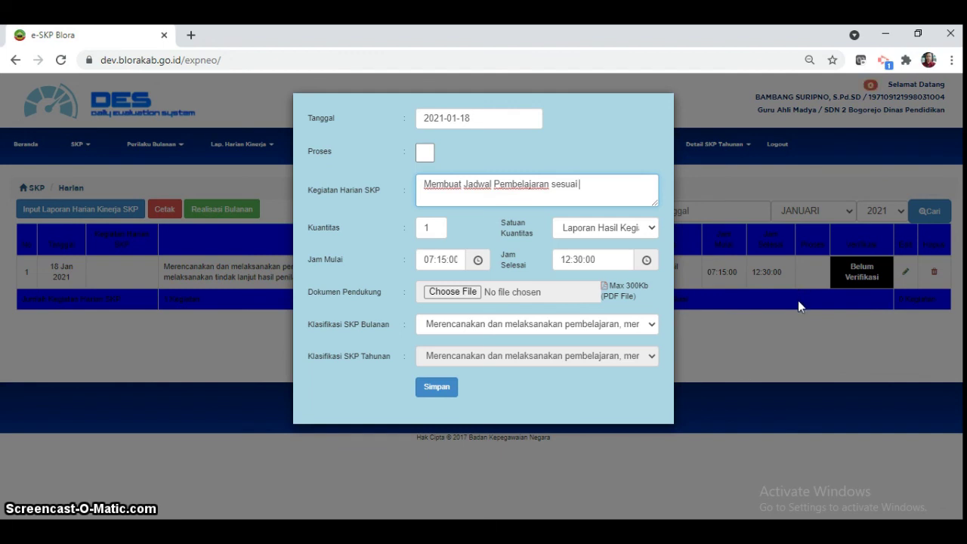
pyautogui.write('kaldik')
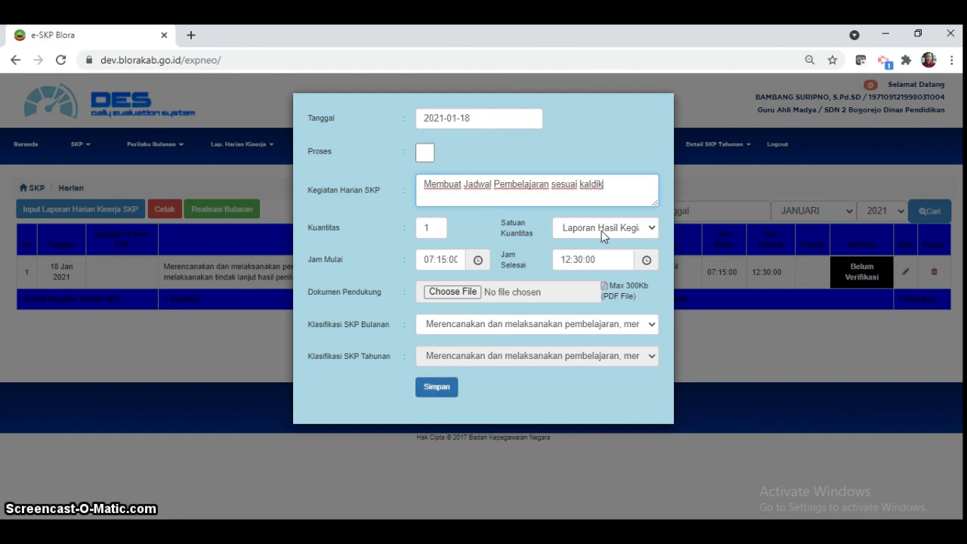
pyautogui.press('Return')
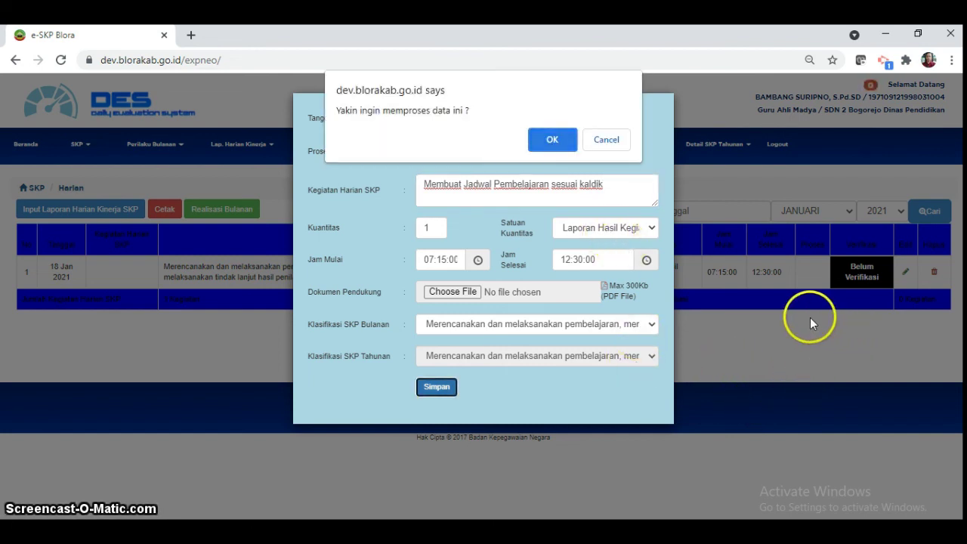
pyautogui.press('Return')
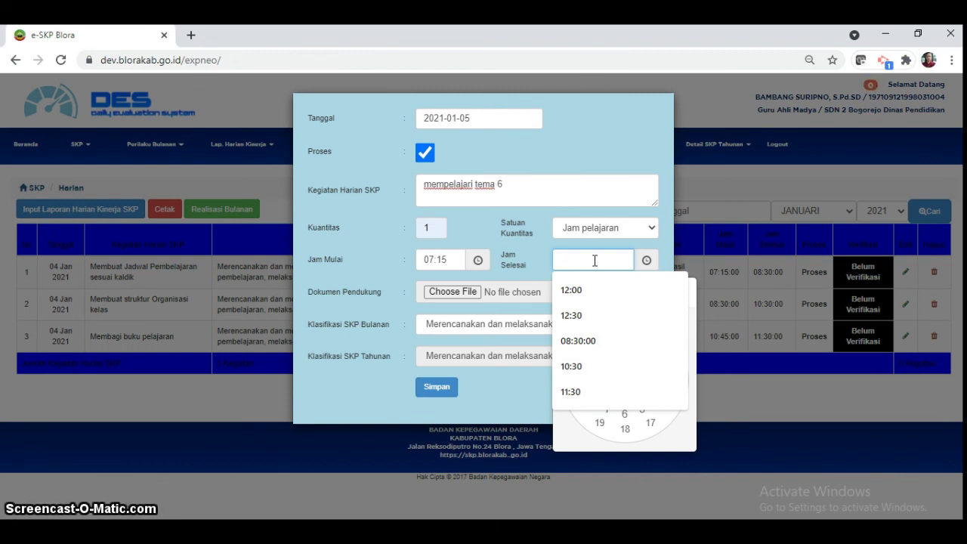
# - Set the end time (Jam Selesai) of the "mempelajari tema 6" entry to 10:30 and save the entry
pyautogui.click(570, 291)
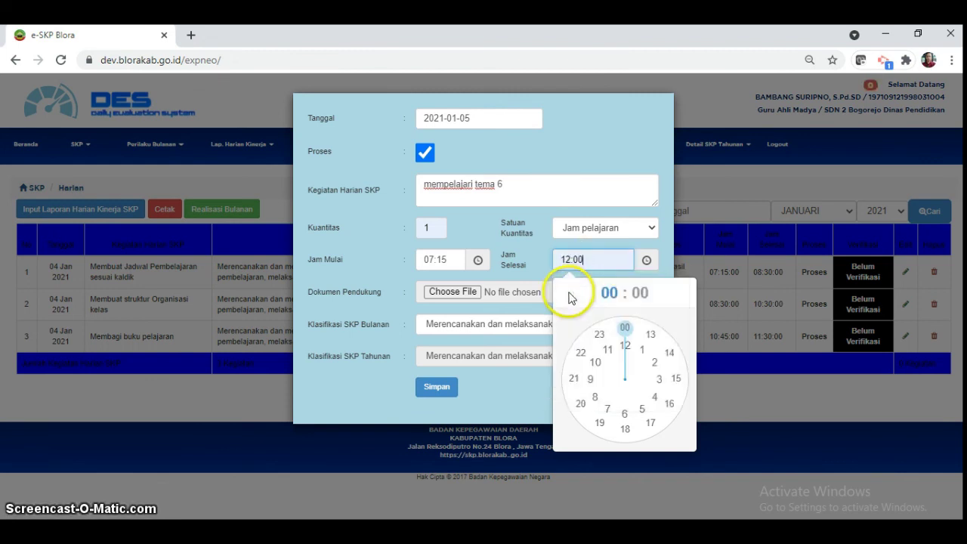
pyautogui.click(597, 366)
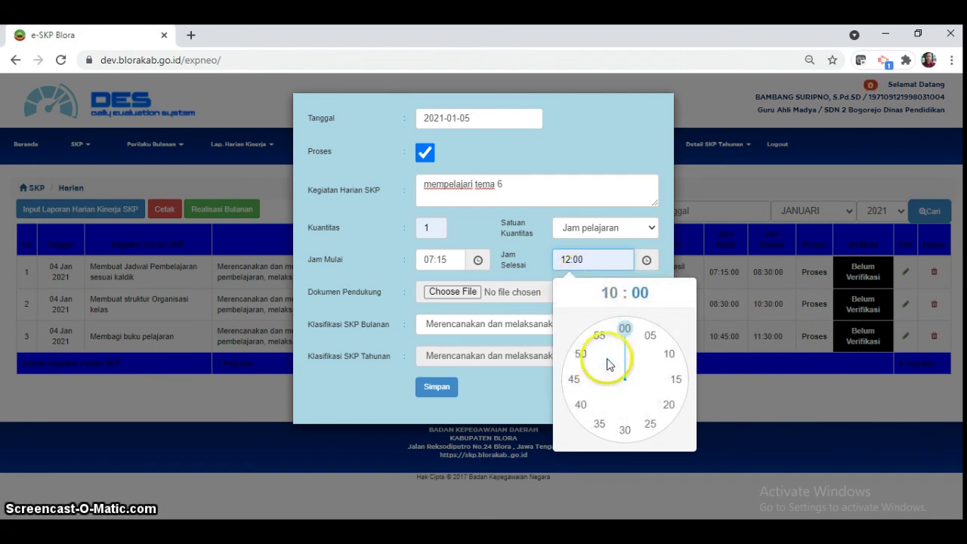
pyautogui.click(626, 429)
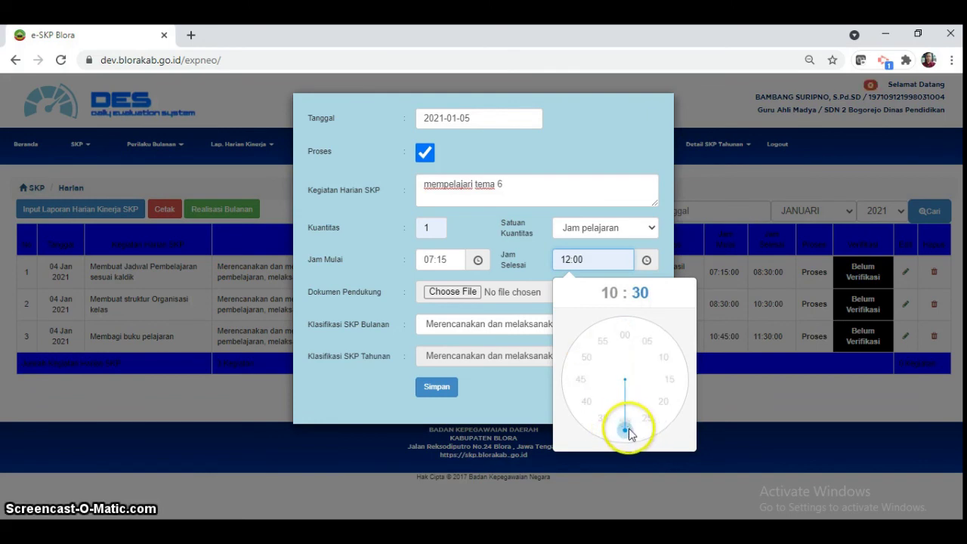
pyautogui.click(437, 388)
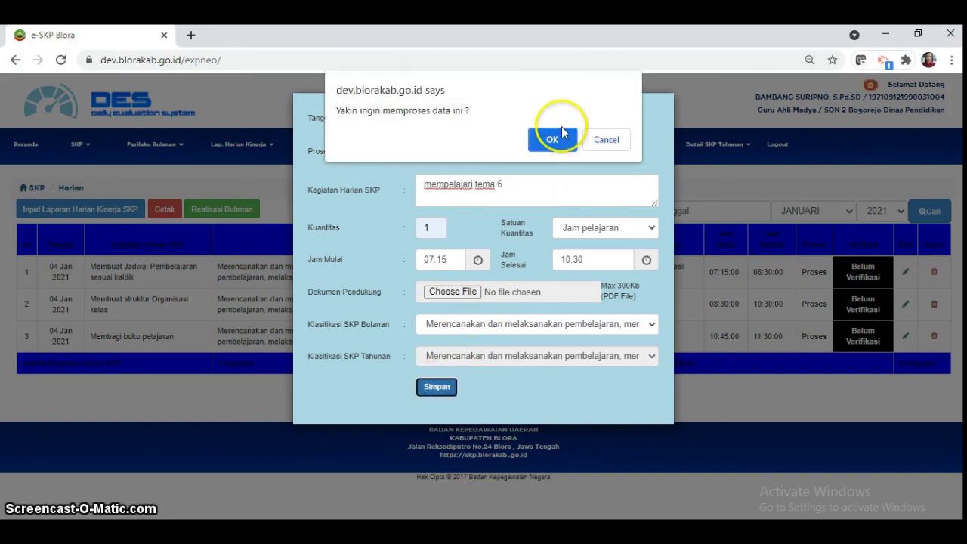
pyautogui.click(552, 145)
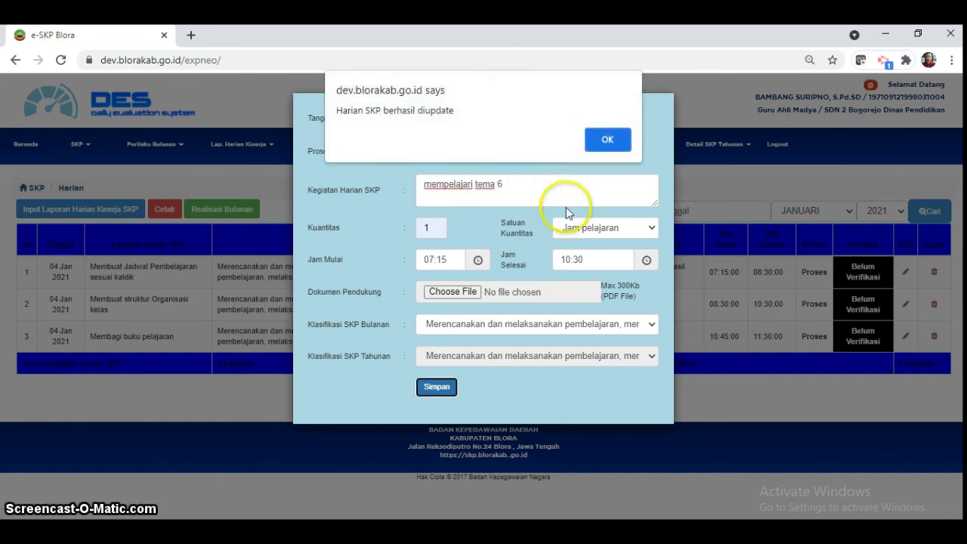
pyautogui.click(609, 138)
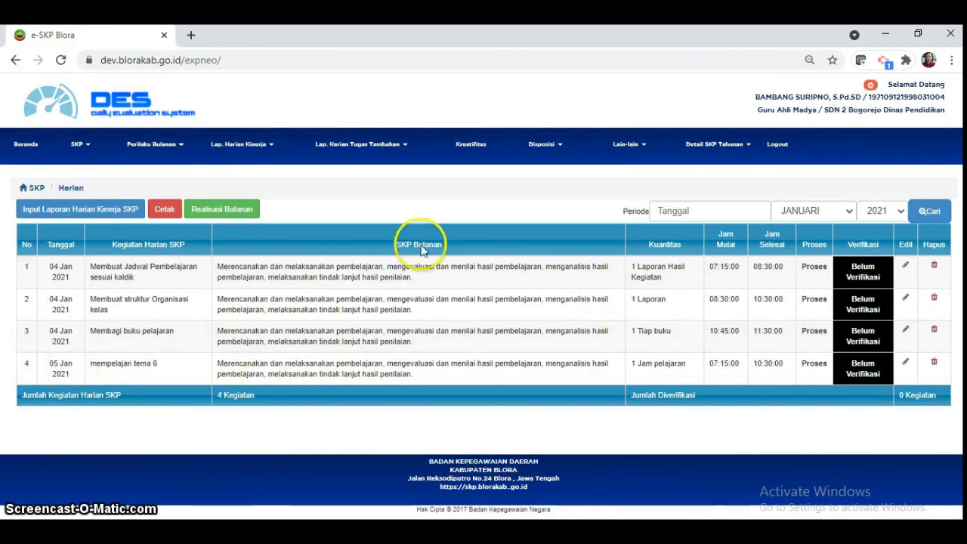
# - Start a new daily SKP performance report entry and set its date (Tanggal) to 2021-01-05
pyautogui.click(115, 214)
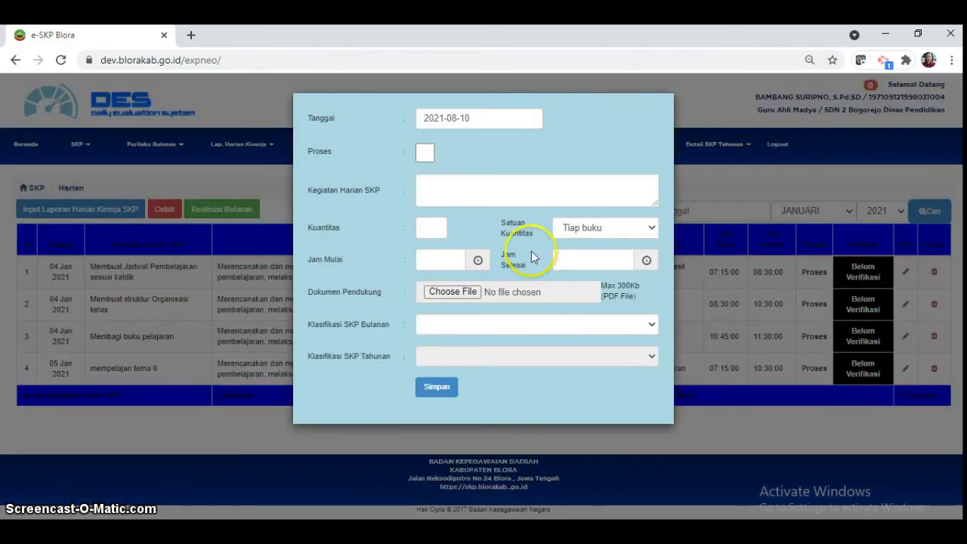
pyautogui.click(460, 118)
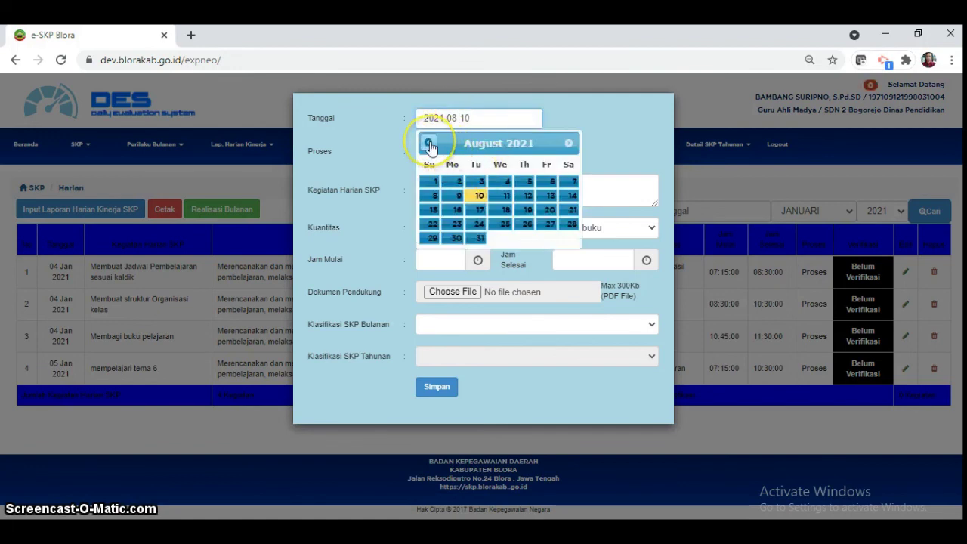
pyautogui.click(428, 143)
pyautogui.click(428, 144)
pyautogui.click(429, 144)
pyautogui.click(429, 144)
pyautogui.click(428, 144)
pyautogui.click(428, 144)
pyautogui.click(429, 144)
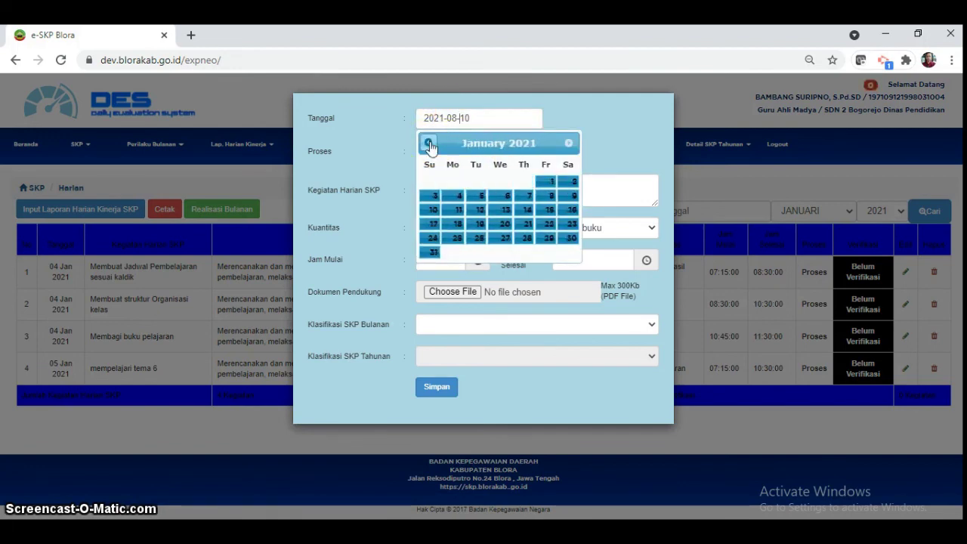
pyautogui.click(428, 144)
pyautogui.click(428, 144)
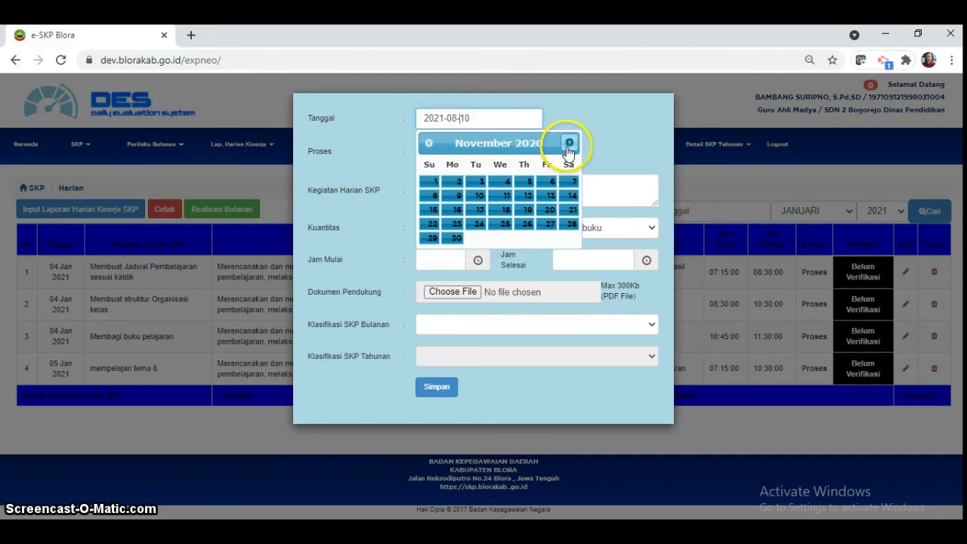
pyautogui.click(570, 143)
pyautogui.click(569, 144)
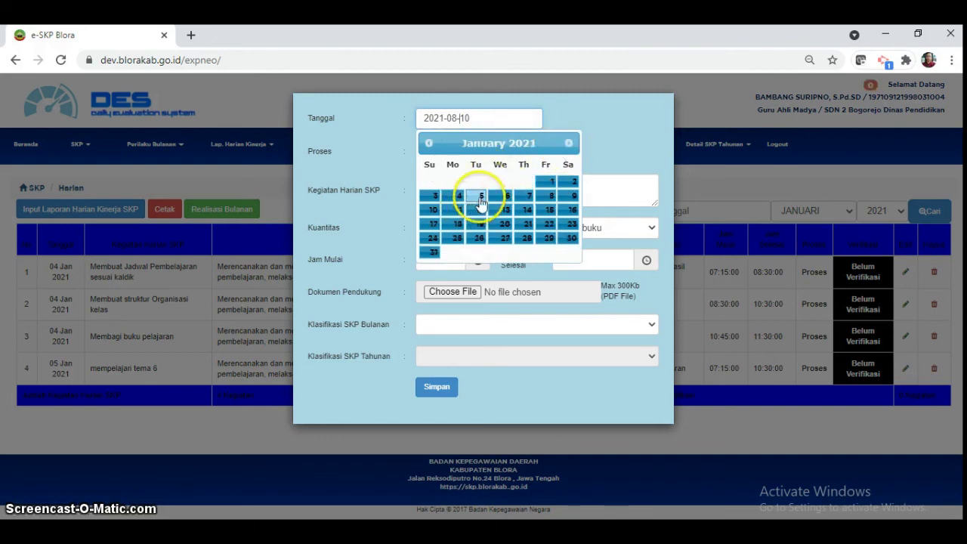
pyautogui.click(481, 196)
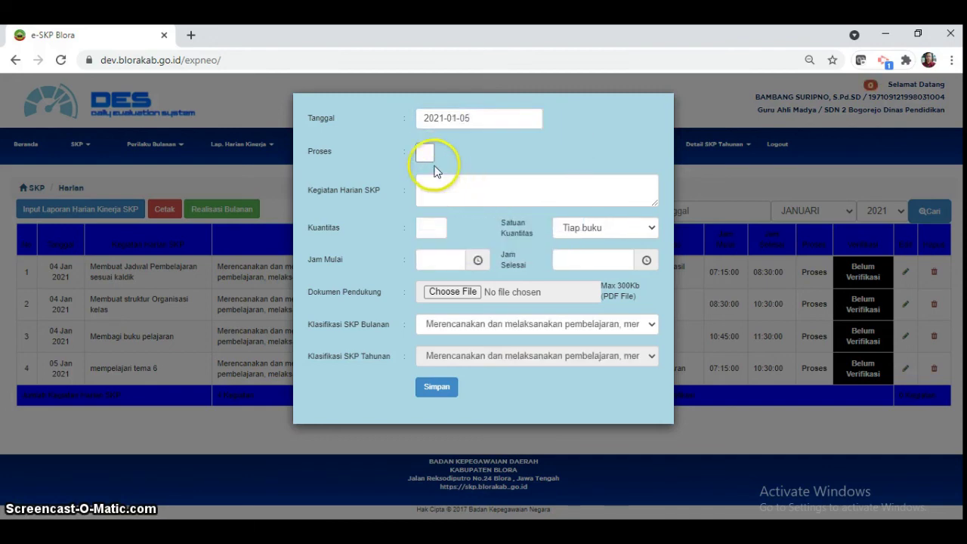
# - Mark the new entry as Proses and enter "mempelajari bilangan bulat" as its daily activity
pyautogui.click(430, 157)
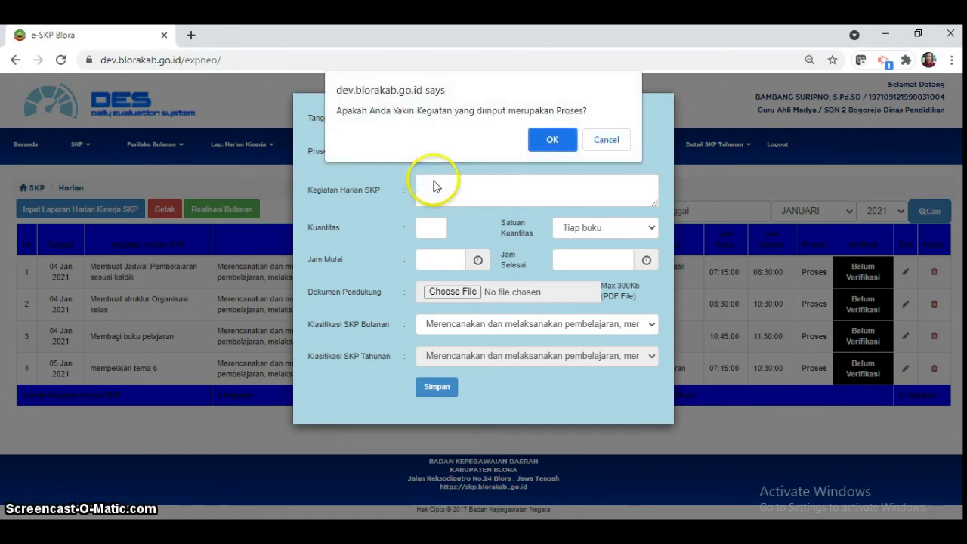
pyautogui.click(552, 140)
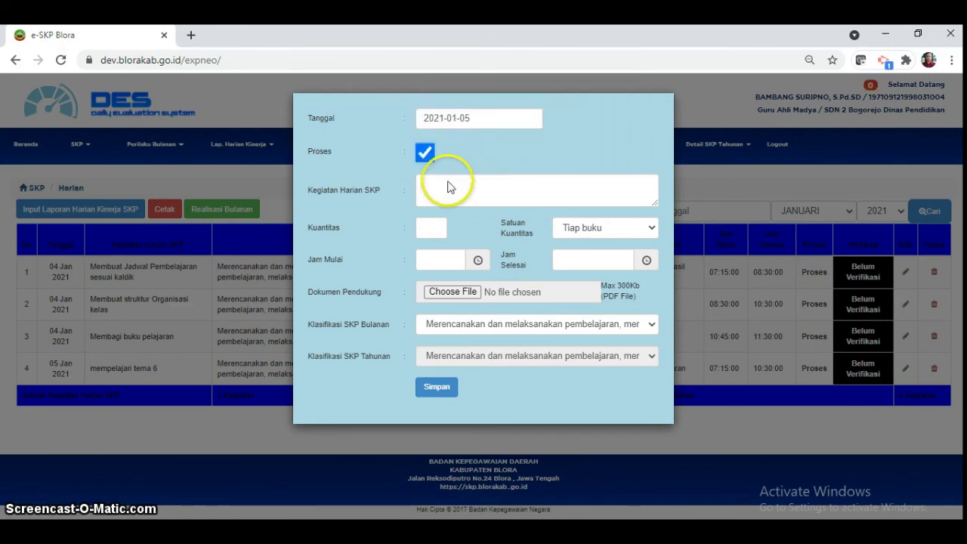
pyautogui.click(440, 187)
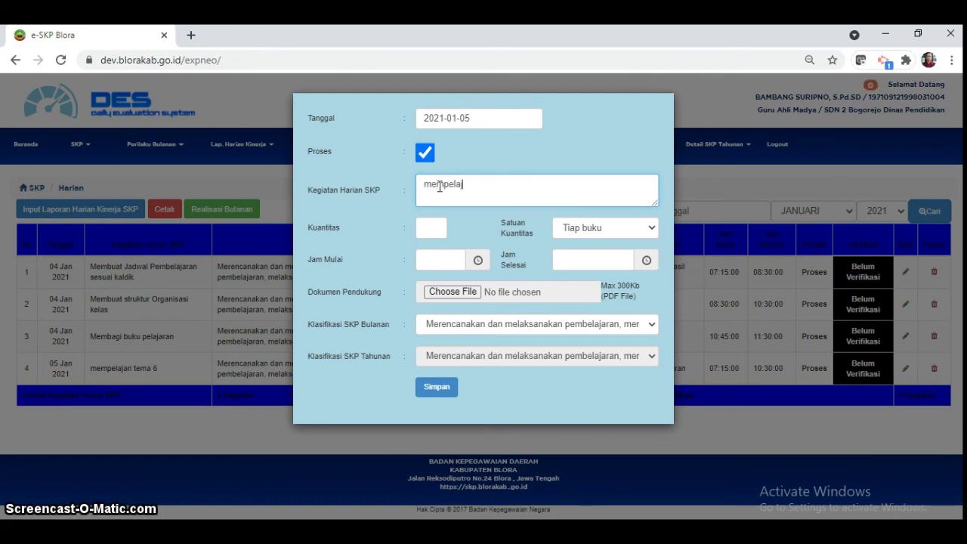
pyautogui.write('bilangan')
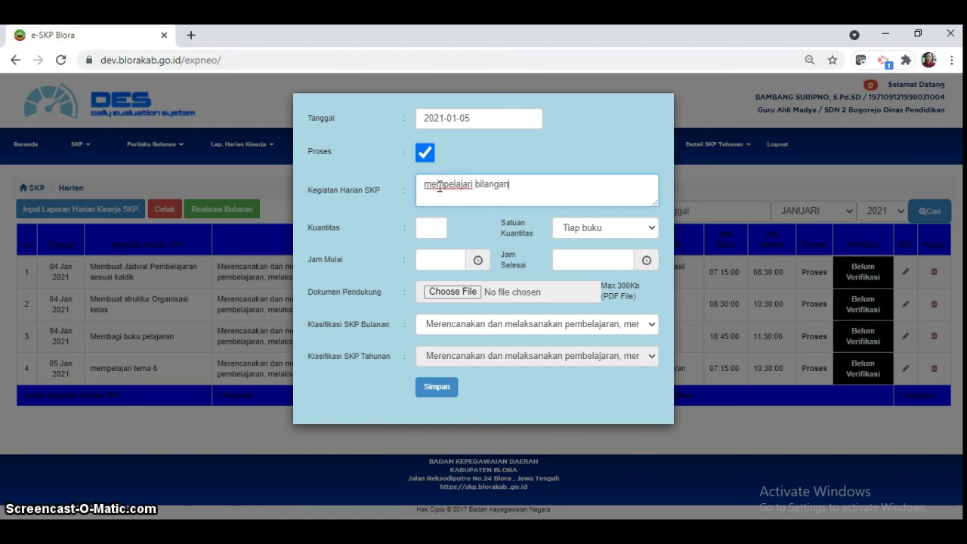
pyautogui.write(' bulat')
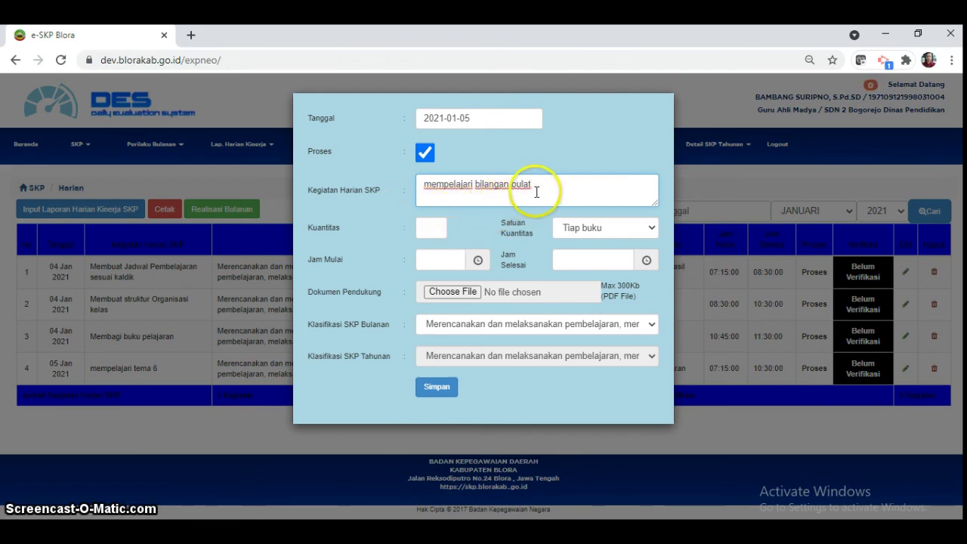
# - Set the entry's quantity (Kuantitas) to 1 and its unit (Satuan Kuantitas) to Jam pelajaran
pyautogui.click(416, 229)
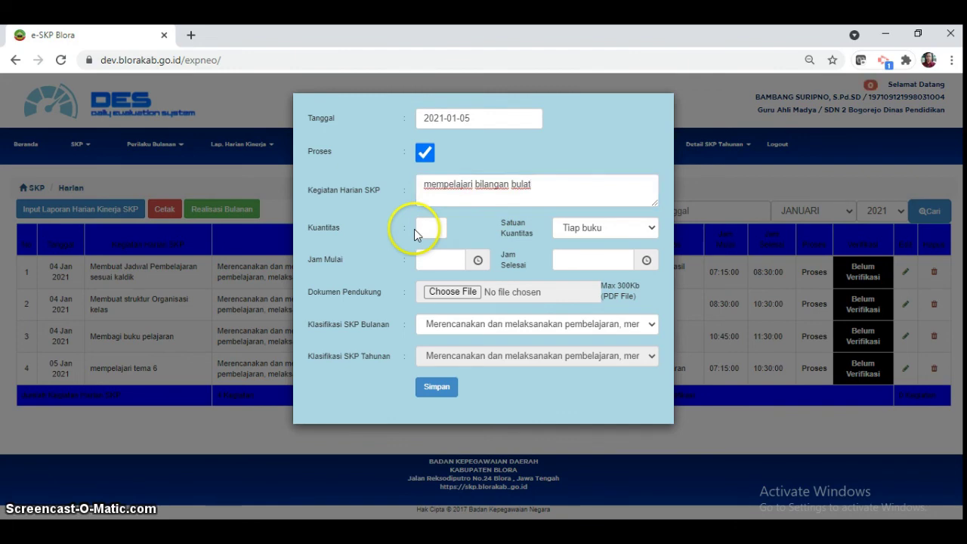
pyautogui.click(431, 229)
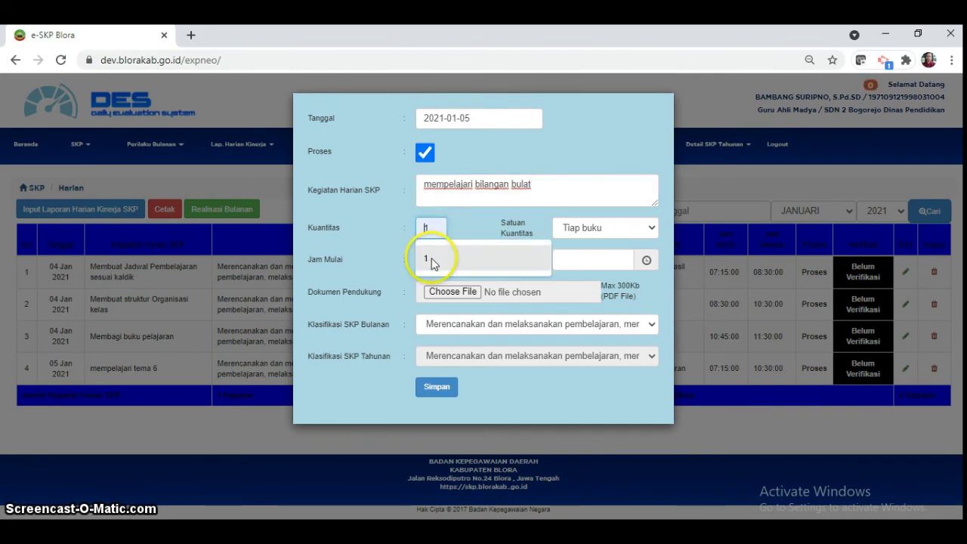
pyautogui.click(432, 261)
pyautogui.click(611, 229)
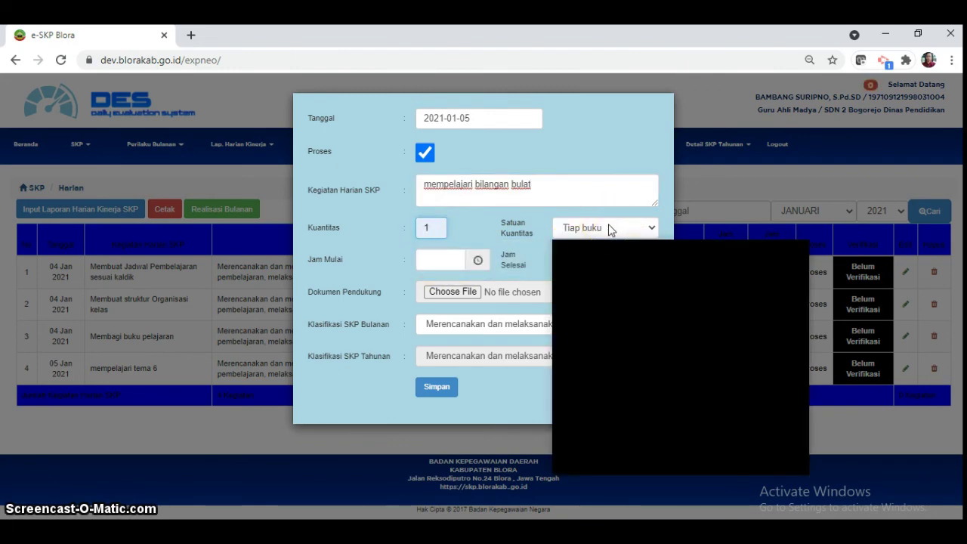
pyautogui.write('jam p')
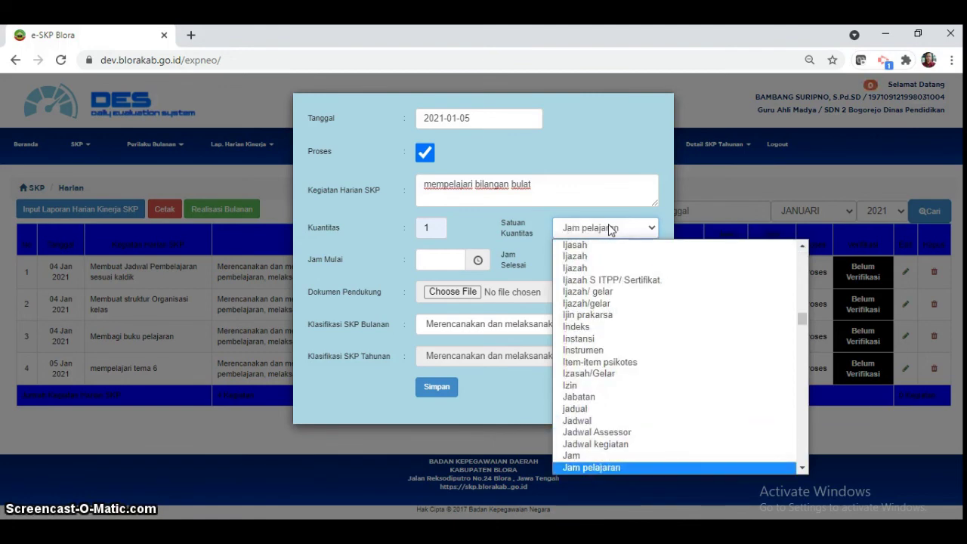
pyautogui.press('Return')
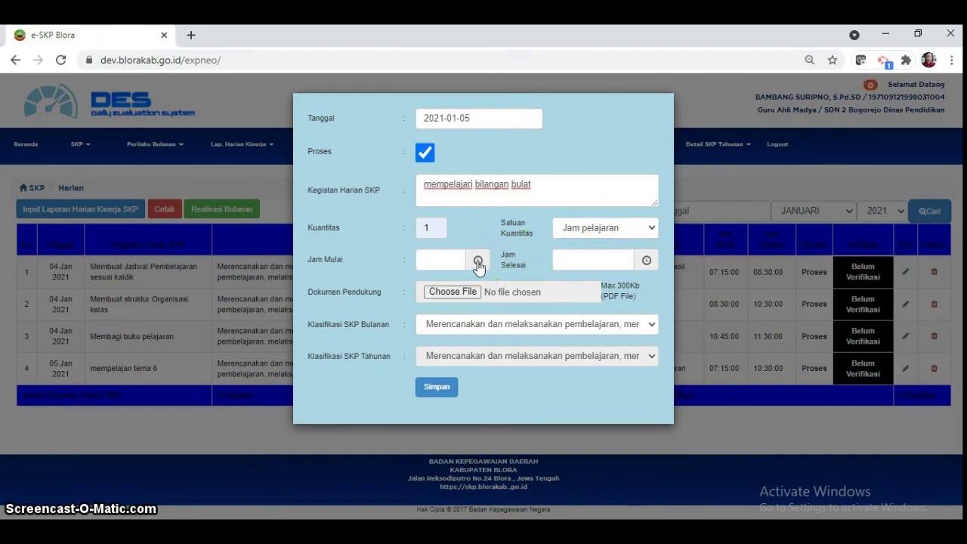
# - Set the start time (Jam Mulai) of the "mempelajari bilangan bulat" entry to 11:00
pyautogui.click(477, 261)
pyautogui.click(444, 260)
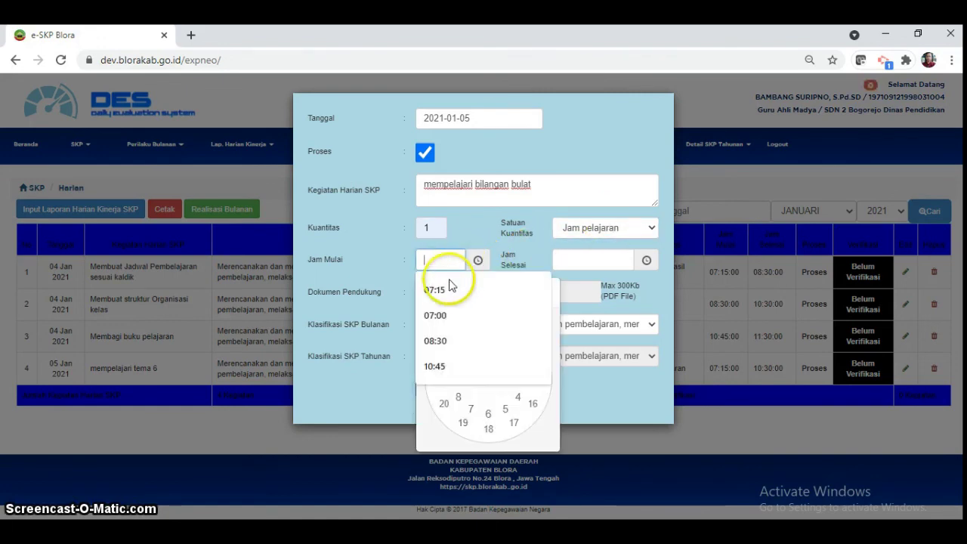
pyautogui.click(436, 289)
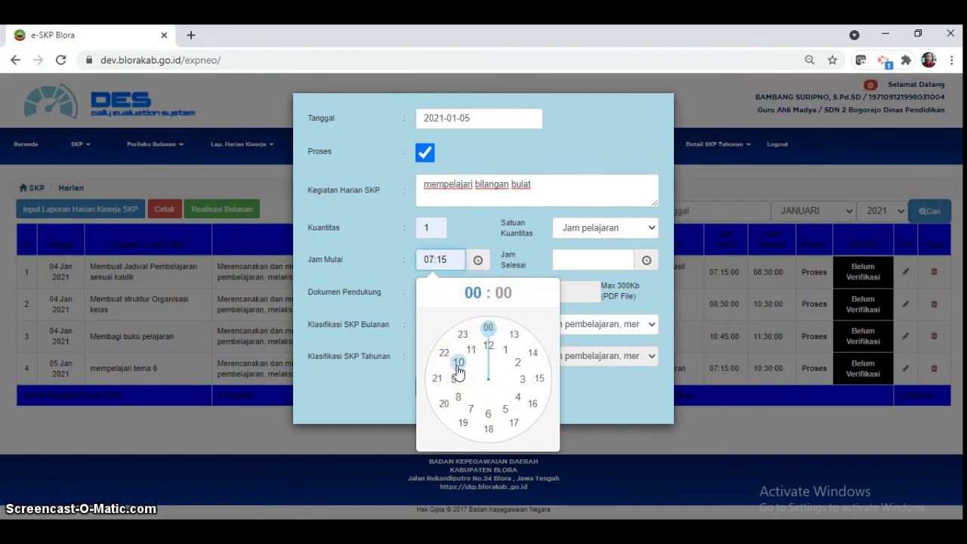
pyautogui.moveTo(458, 370); pyautogui.dragTo(474, 351)
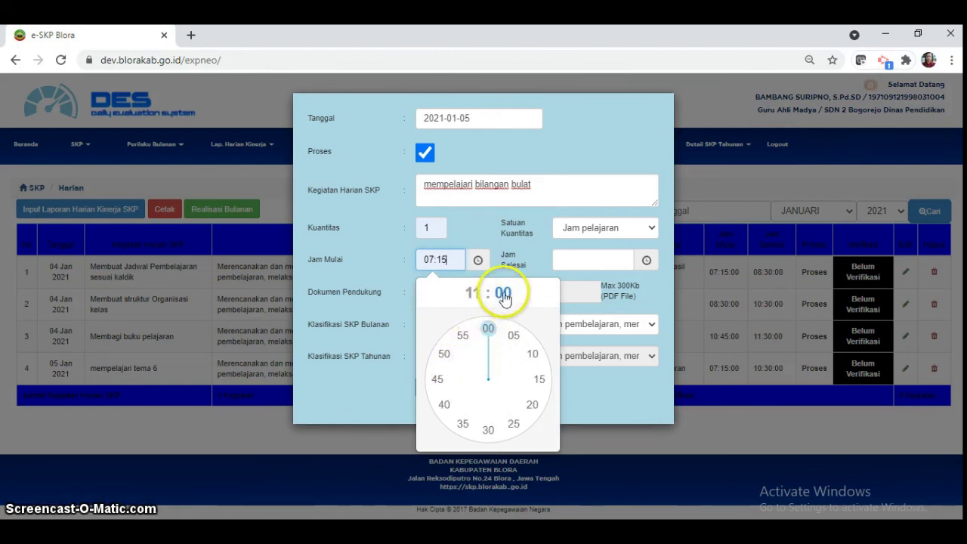
pyautogui.click(487, 329)
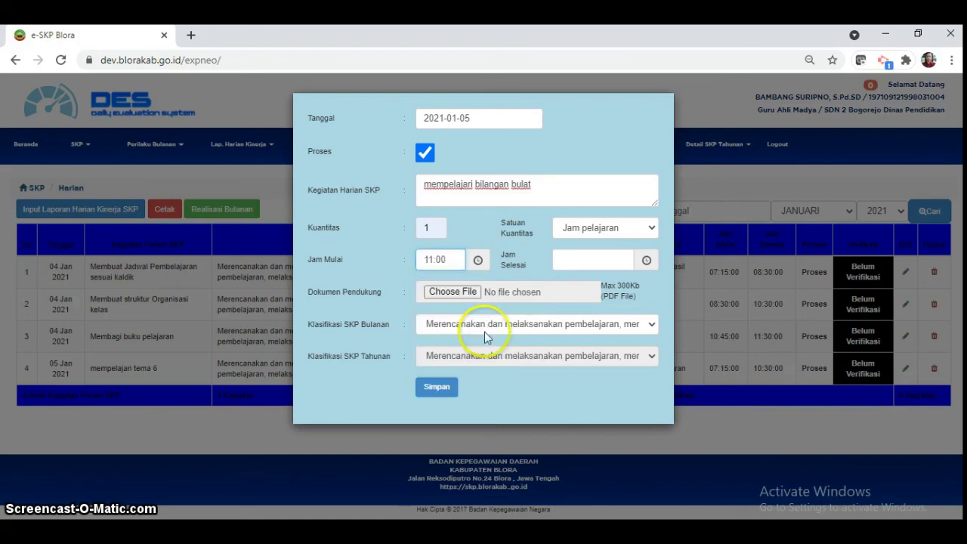
# - Set the end time (Jam Selesai) of the "mempelajari bilangan bulat" entry to 12:30
pyautogui.click(585, 260)
pyautogui.click(574, 291)
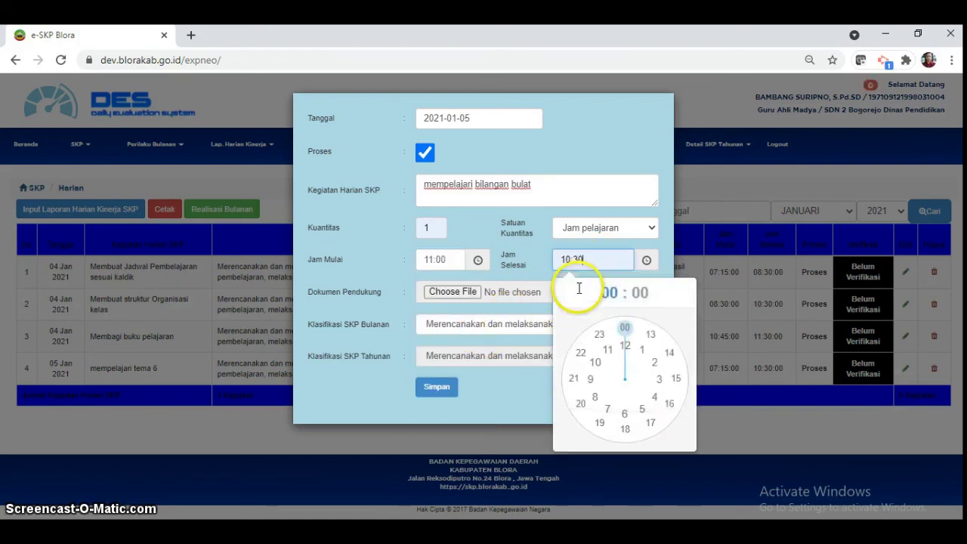
pyautogui.click(624, 346)
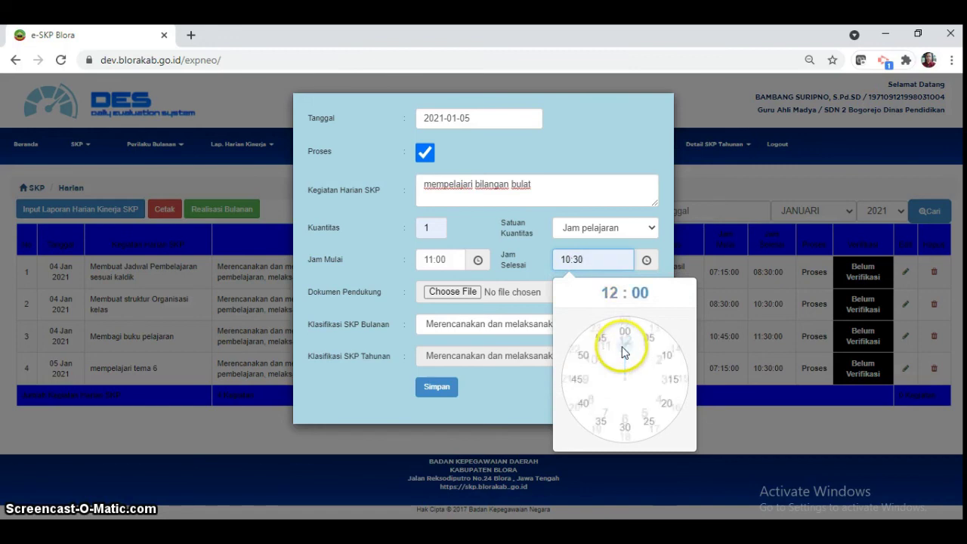
pyautogui.click(639, 295)
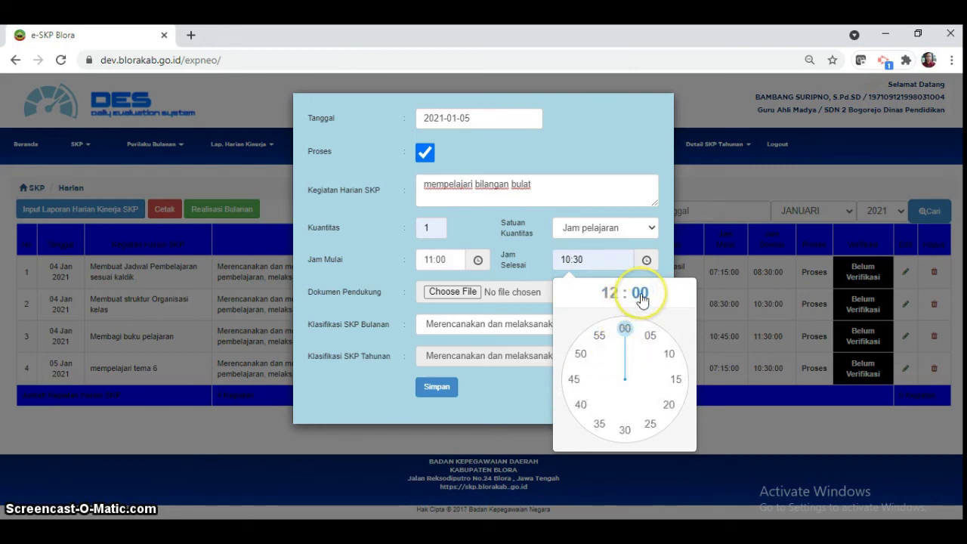
pyautogui.click(624, 429)
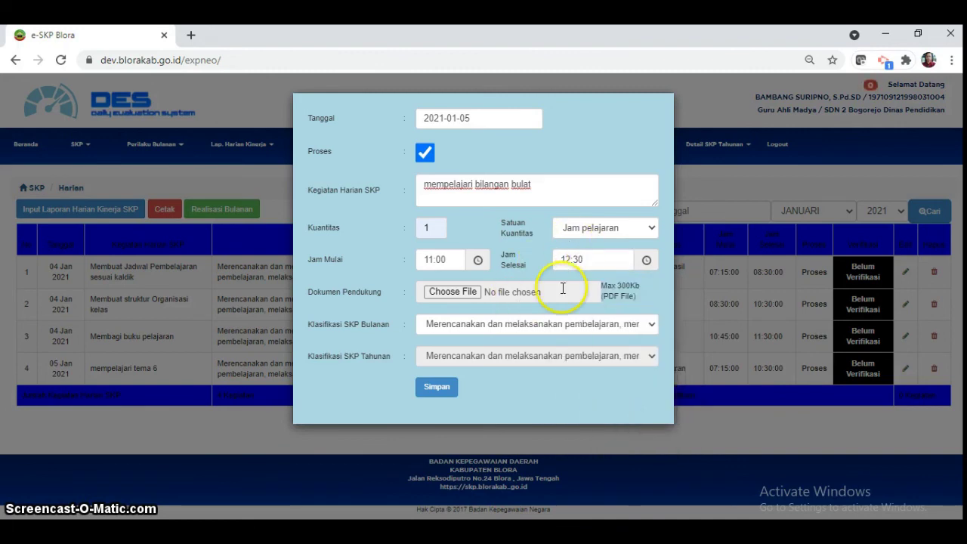
# - Save the "mempelajari bilangan bulat" entry to the daily SKP report and confirm its processing
pyautogui.click(443, 390)
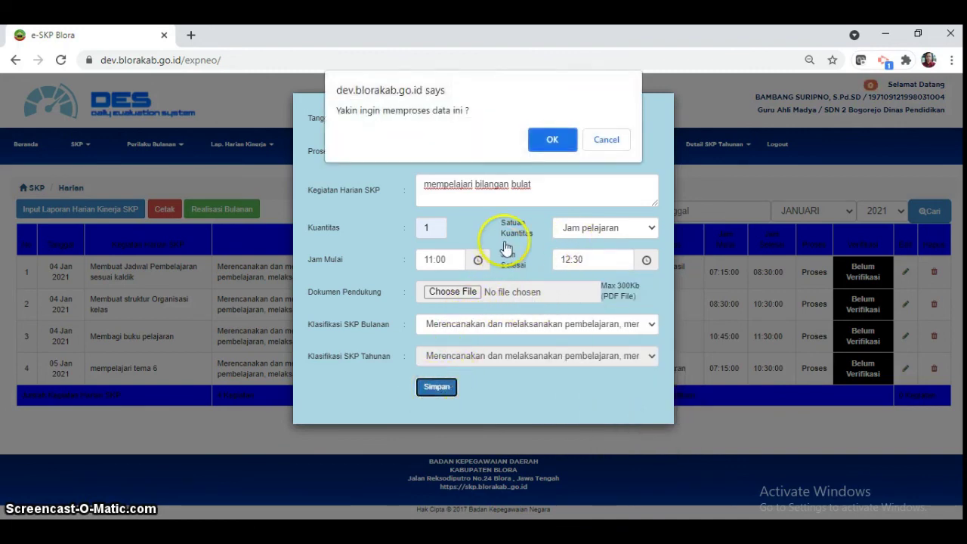
pyautogui.click(552, 142)
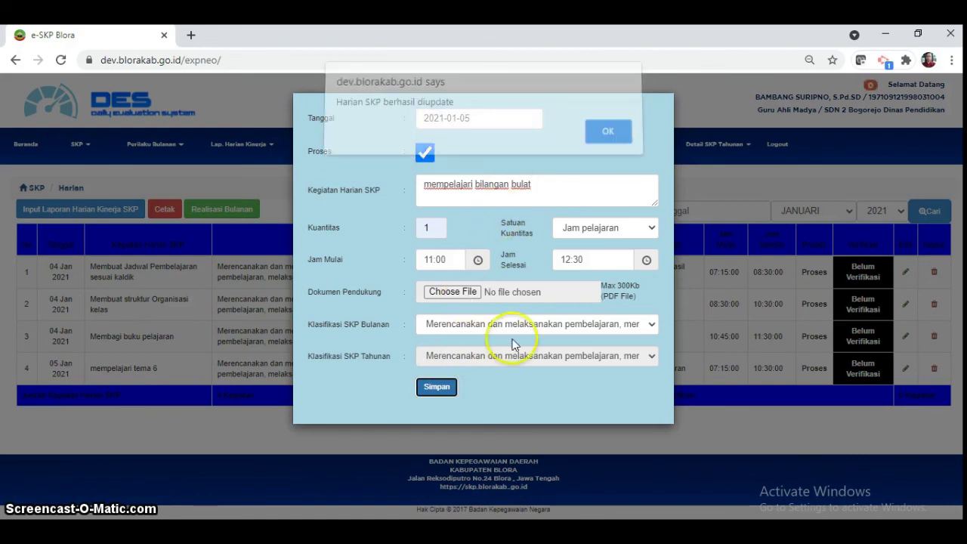
pyautogui.click(609, 141)
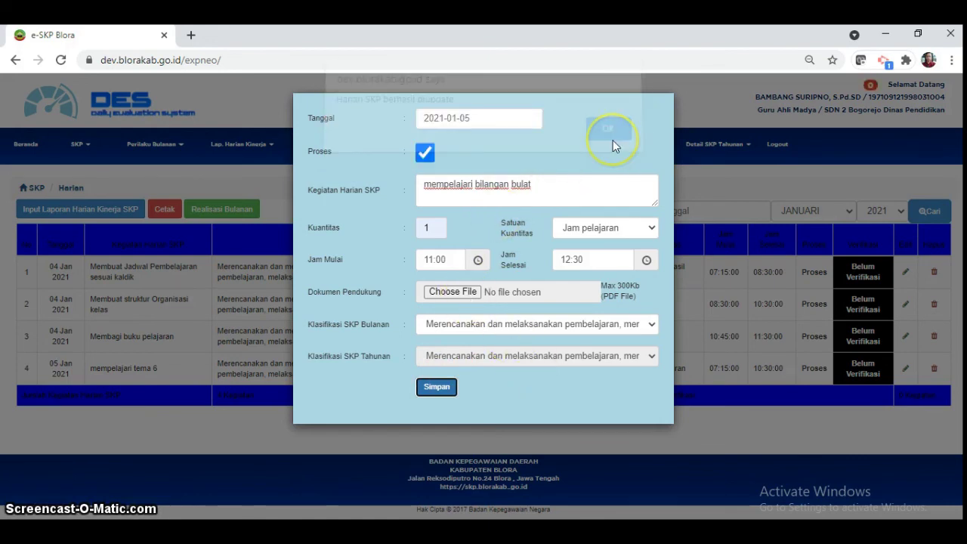